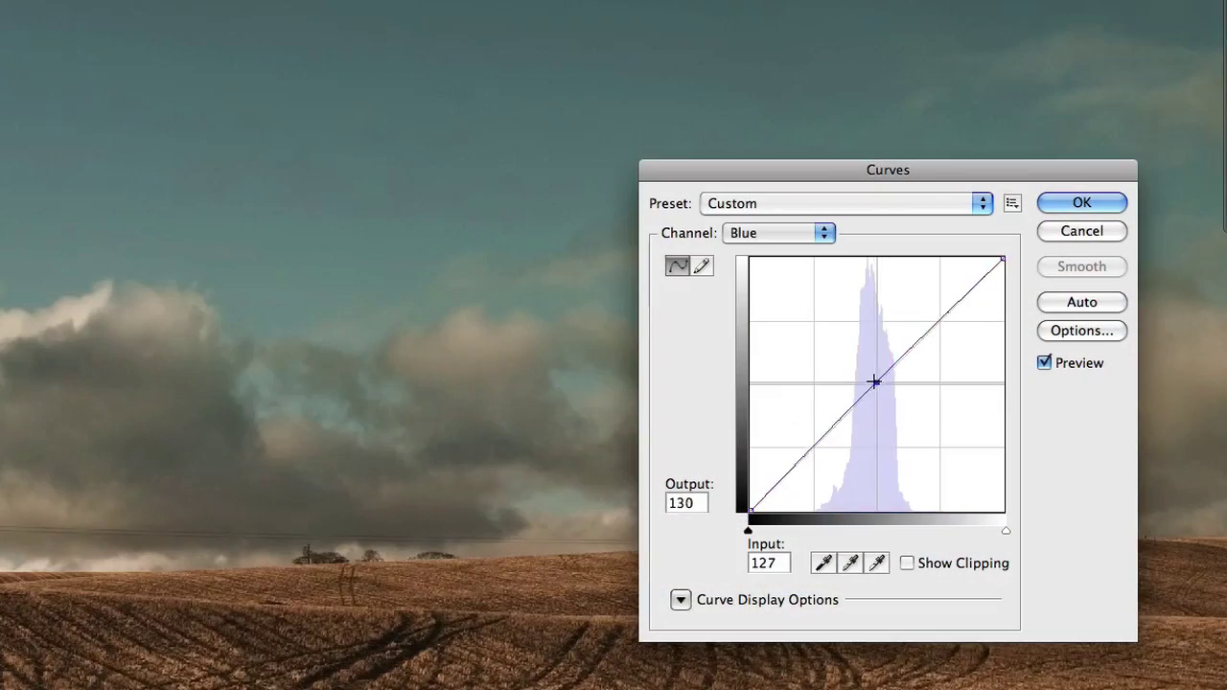
- Lift the Blue channel's curve midpoint to 142, then switch the curve to the RGB channel
{"action": "left_click_drag", "start_coordinate": [874, 382], "coordinate": [899, 342]}
{"action": "key", "text": "alt+2"}
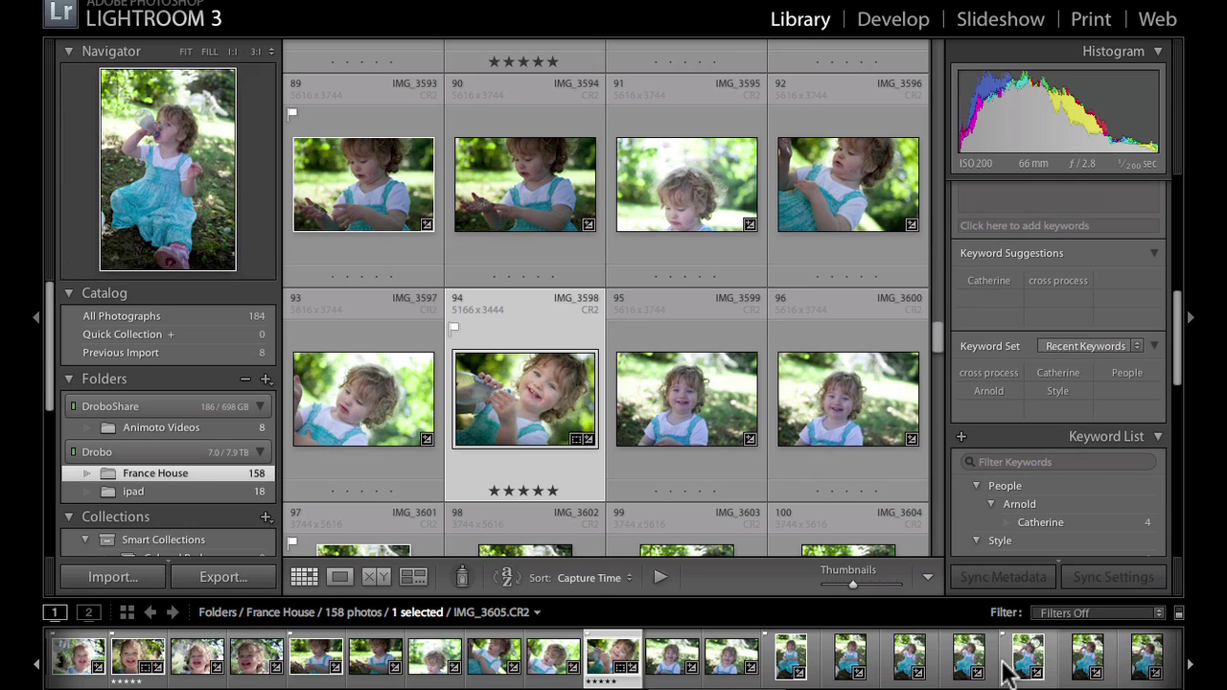
- Open the Import window so the iPad's 182 photos load for copying to Macintosh HD
{"action": "key", "text": "super+shift+i"}
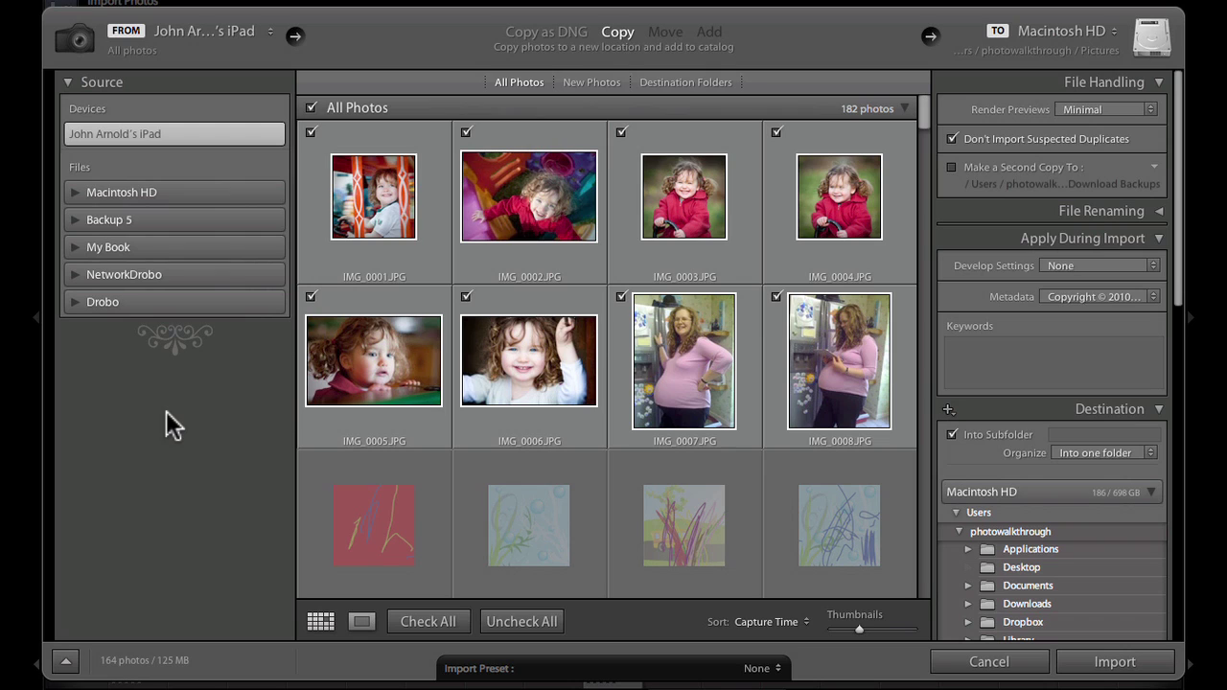
- Browse Macintosh HD's Users folders to Pictures, then reselect the iPad as the source
{"action": "left_click", "coordinate": [75, 193]}
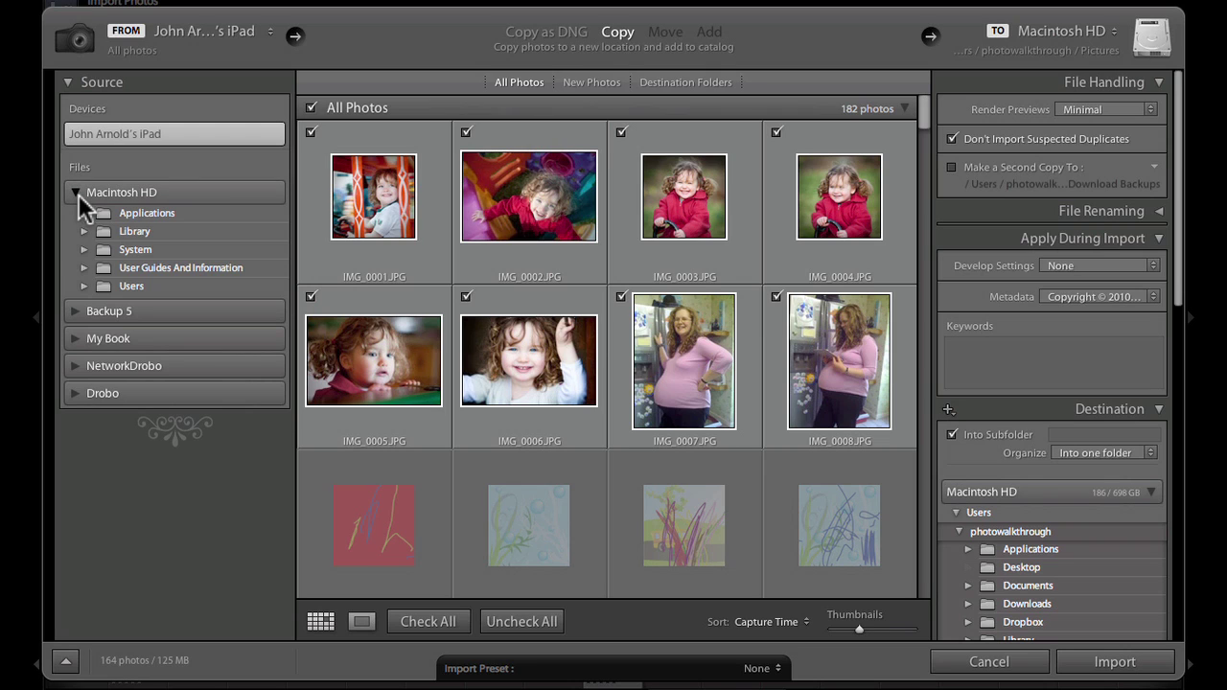
{"action": "left_click", "coordinate": [83, 286]}
{"action": "left_click", "coordinate": [103, 303]}
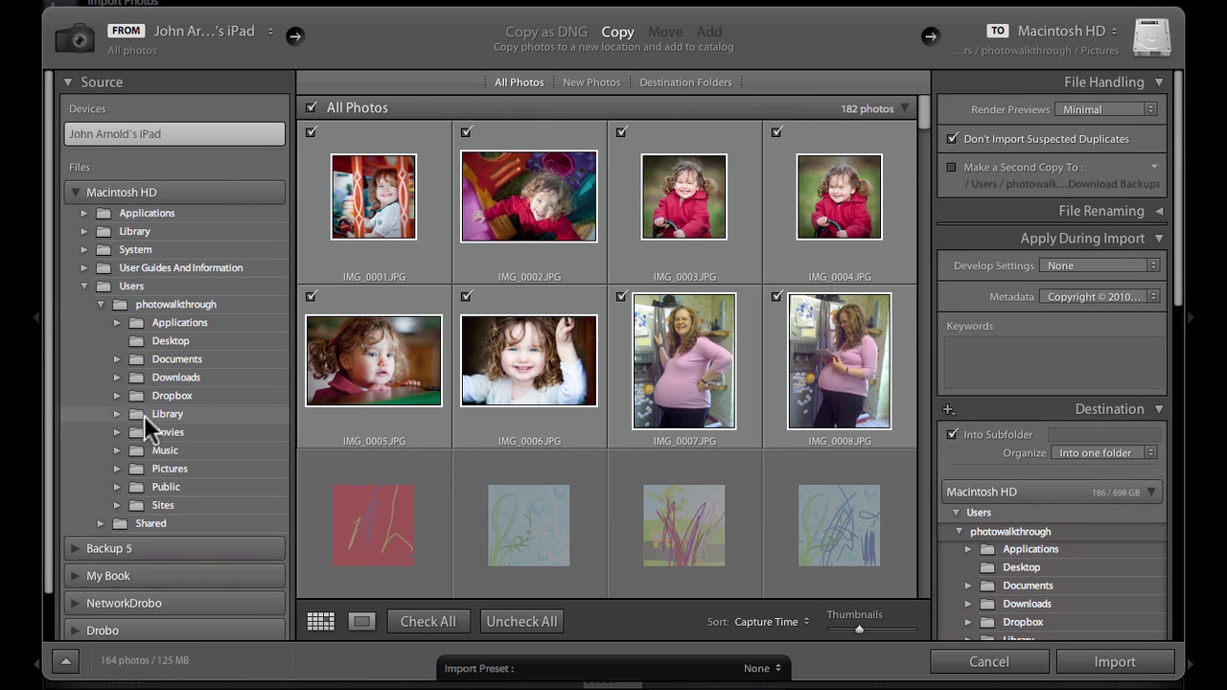
{"action": "left_click", "coordinate": [141, 470]}
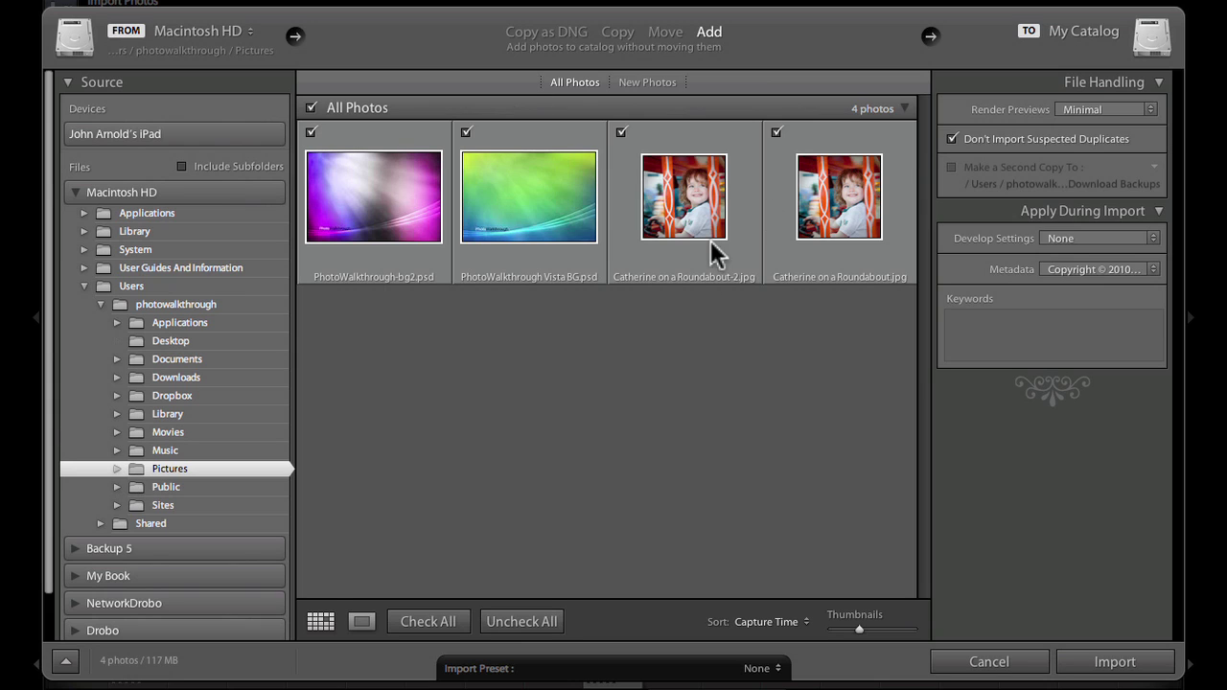
{"action": "left_click", "coordinate": [190, 131]}
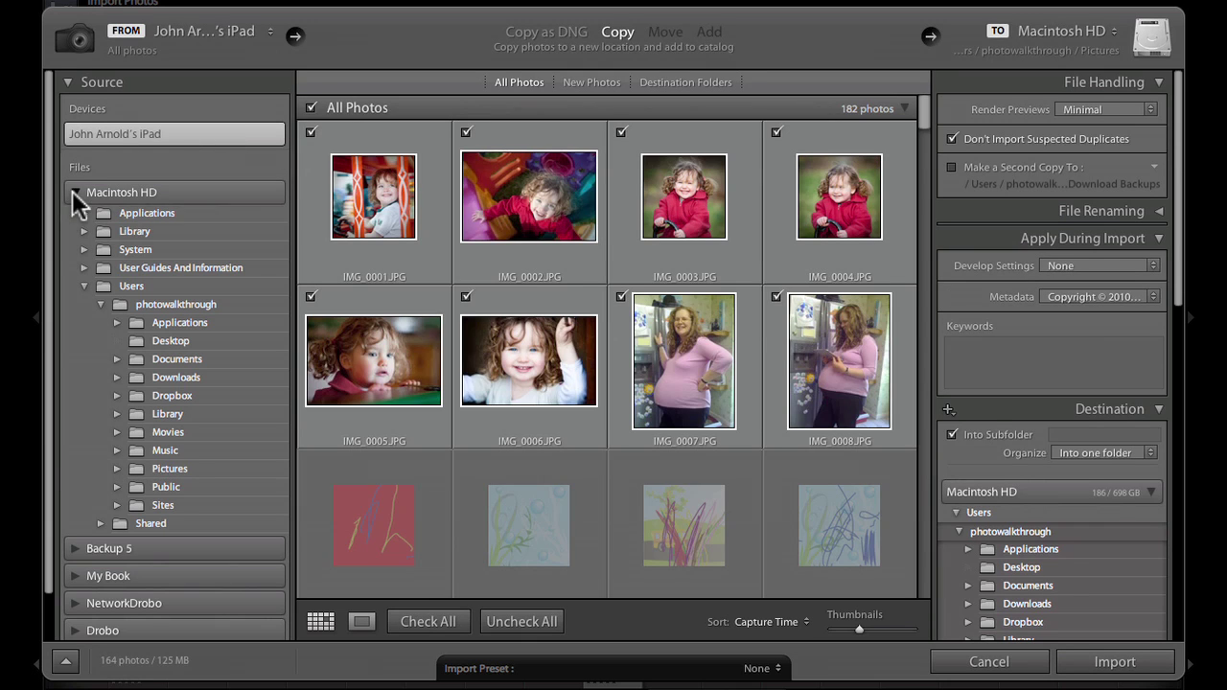
{"action": "left_click", "coordinate": [74, 191]}
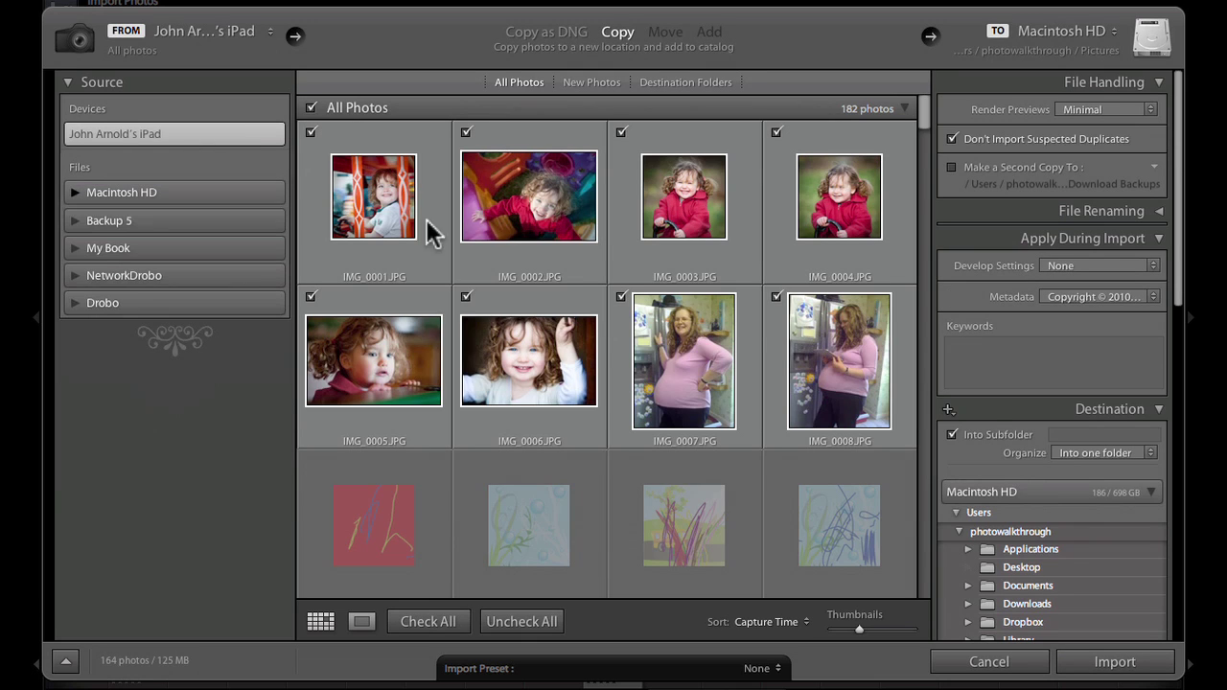
- Show only the 164 new photos and shrink the thumbnails to six per row
{"action": "left_click", "coordinate": [575, 83]}
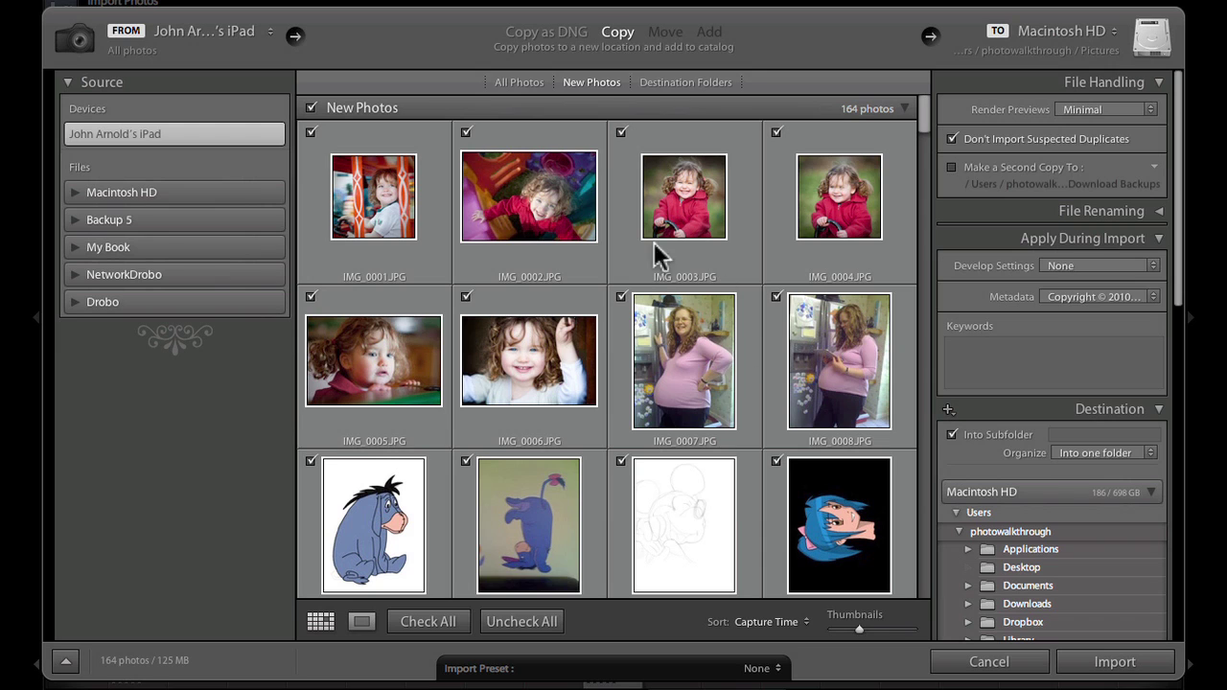
{"action": "left_click", "coordinate": [847, 629]}
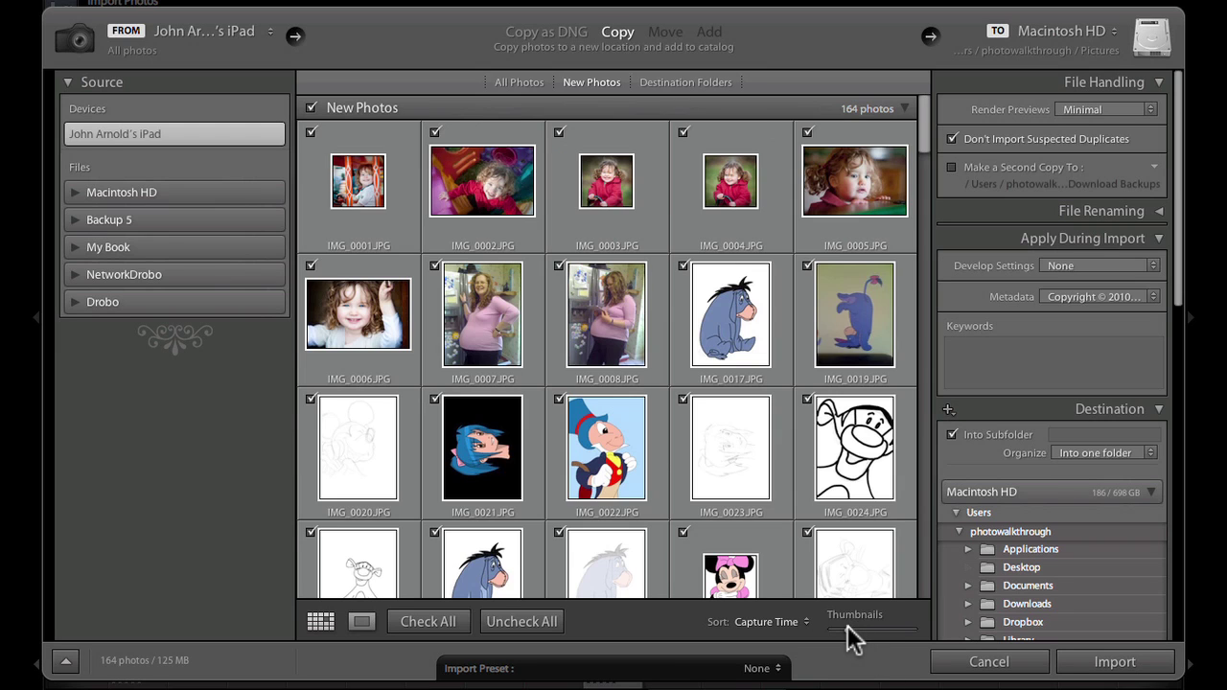
{"action": "left_click_drag", "start_coordinate": [844, 626], "coordinate": [838, 626]}
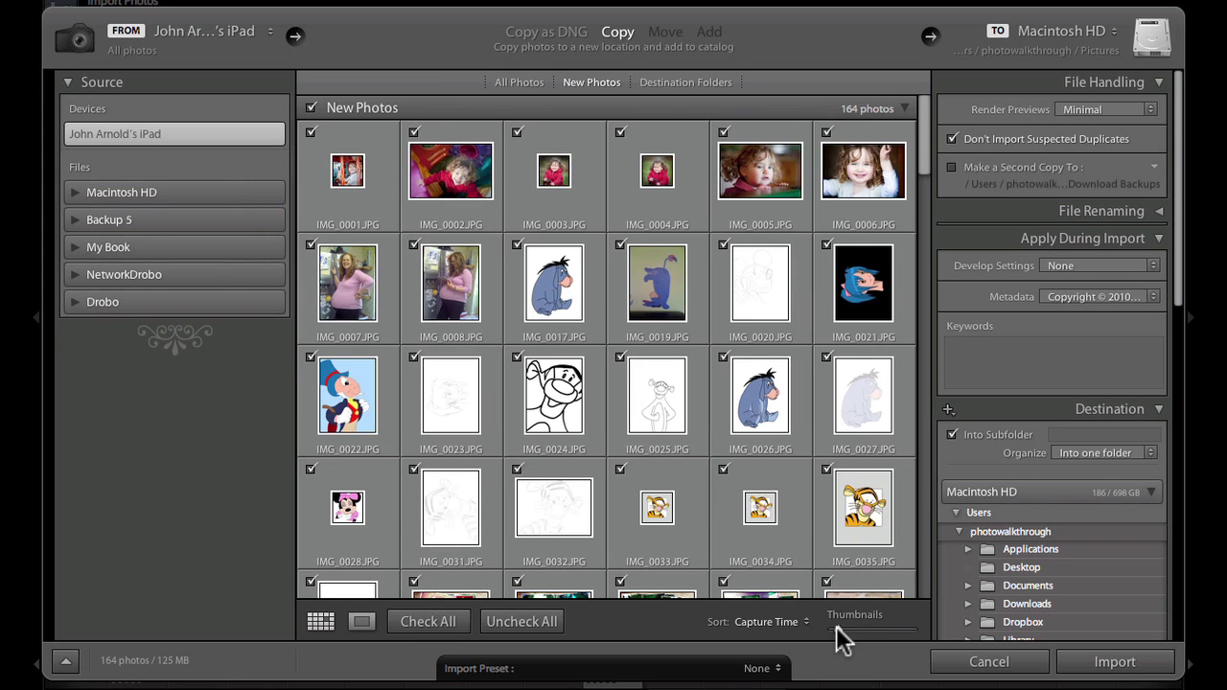
{"action": "left_click_drag", "start_coordinate": [925, 107], "coordinate": [910, 332]}
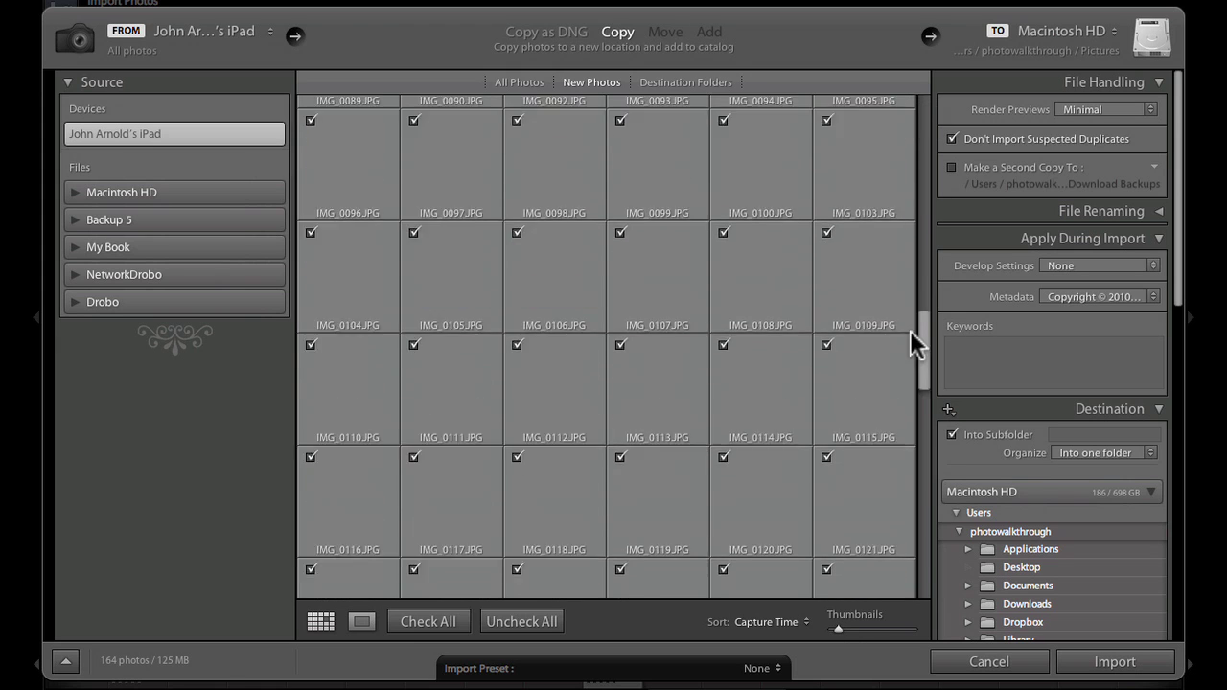
{"action": "left_click_drag", "start_coordinate": [911, 283], "coordinate": [912, 103]}
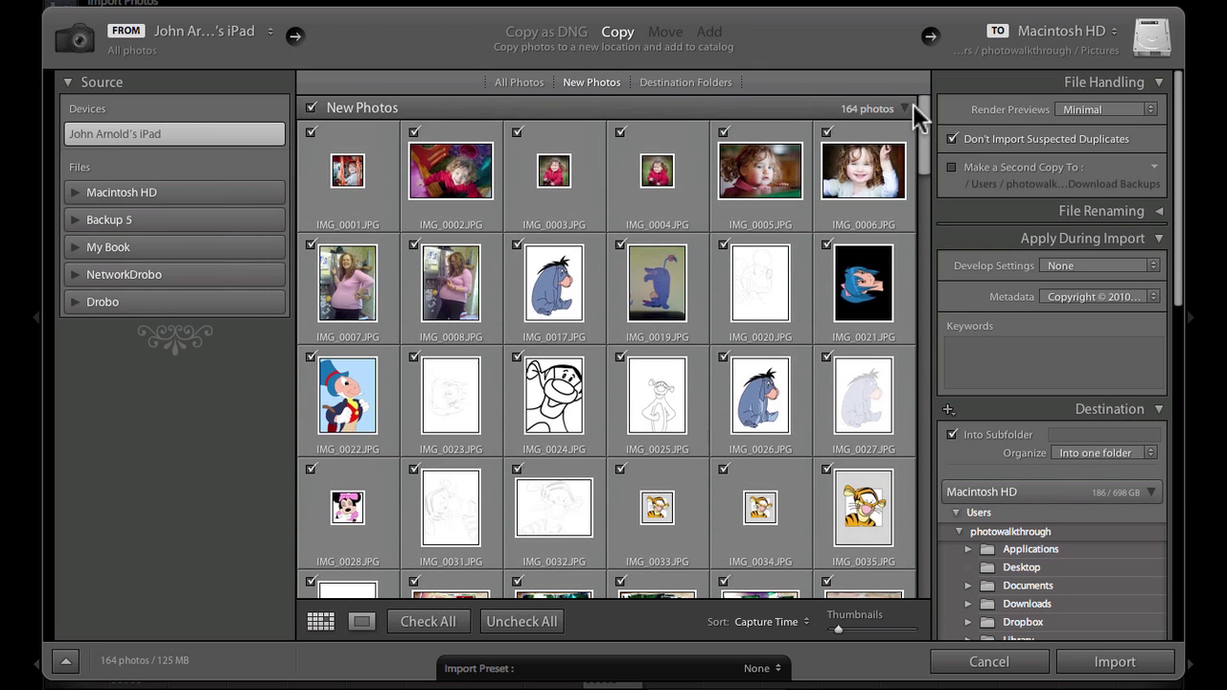
- Group the import grid by destination folder and organise imported photos By date
{"action": "left_click", "coordinate": [701, 83]}
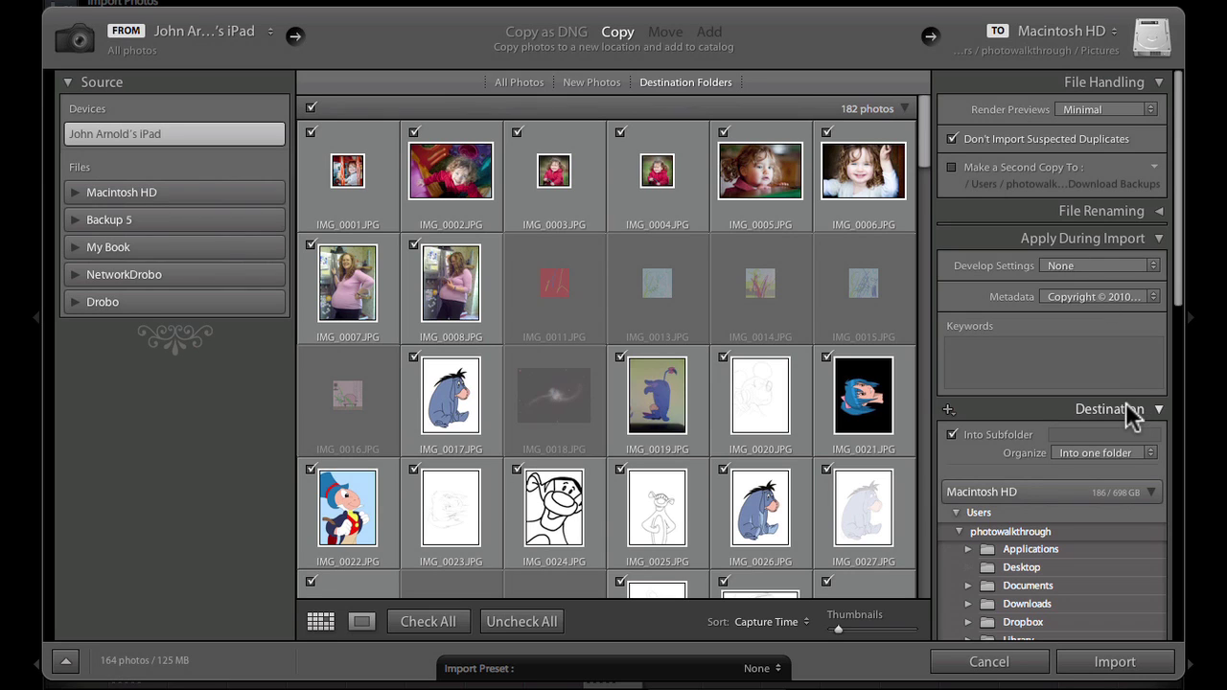
{"action": "left_click", "coordinate": [1132, 461]}
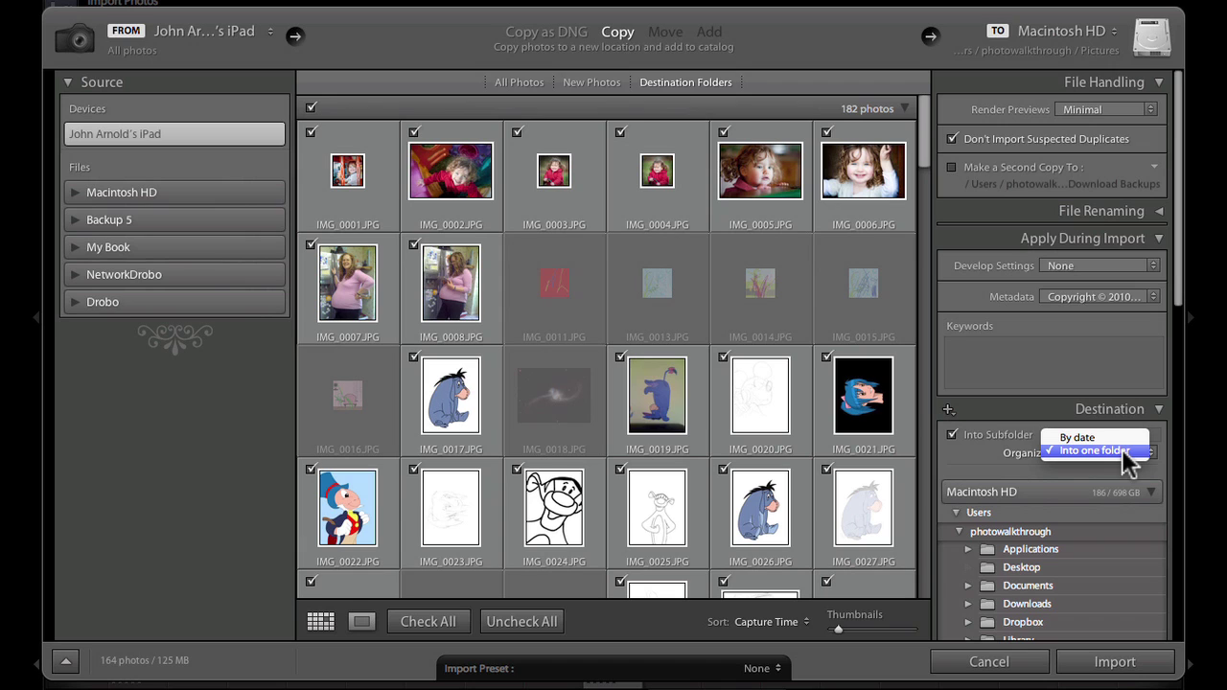
{"action": "left_click", "coordinate": [1103, 438]}
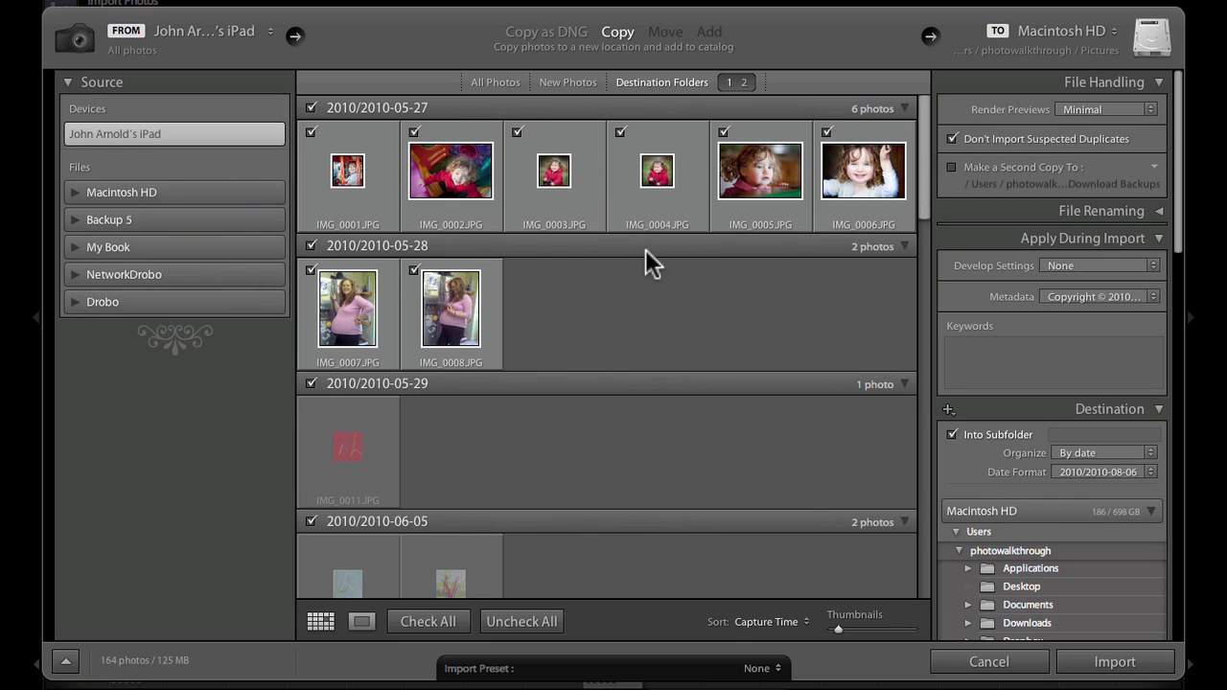
- Page through the date folder groups and toggle the 2010-05-27 group off and on
{"action": "left_click_drag", "start_coordinate": [922, 170], "coordinate": [896, 148]}
{"action": "left_click", "coordinate": [744, 81]}
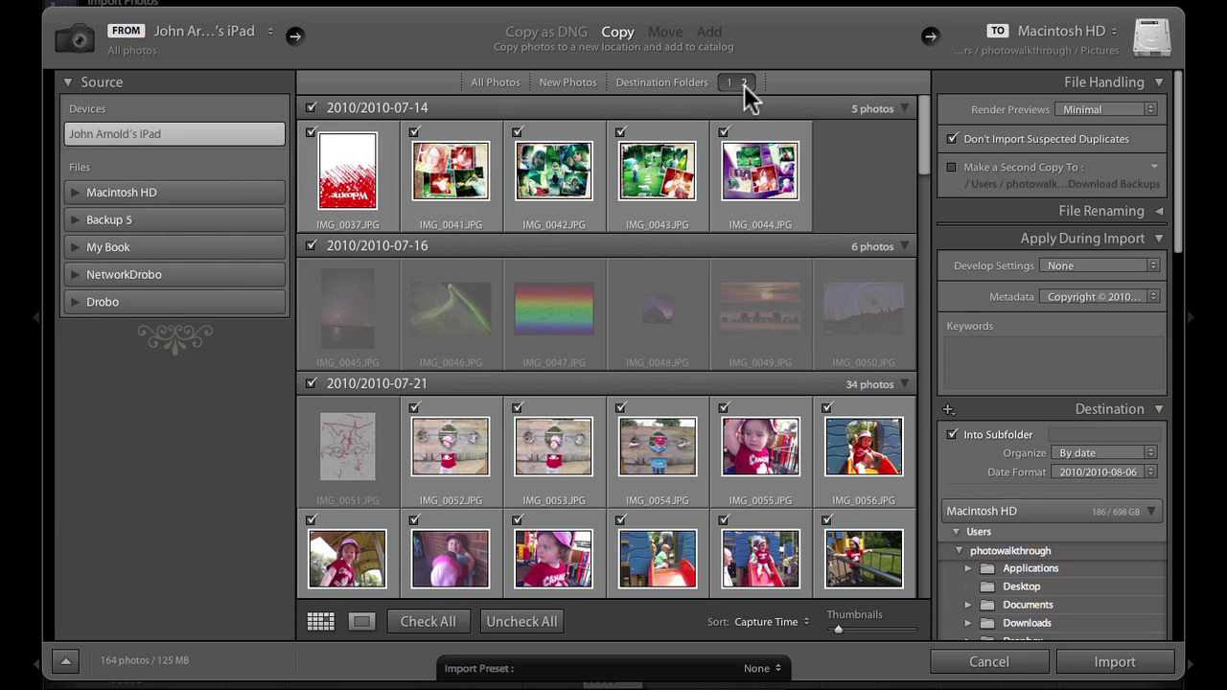
{"action": "left_click_drag", "start_coordinate": [931, 121], "coordinate": [904, 77]}
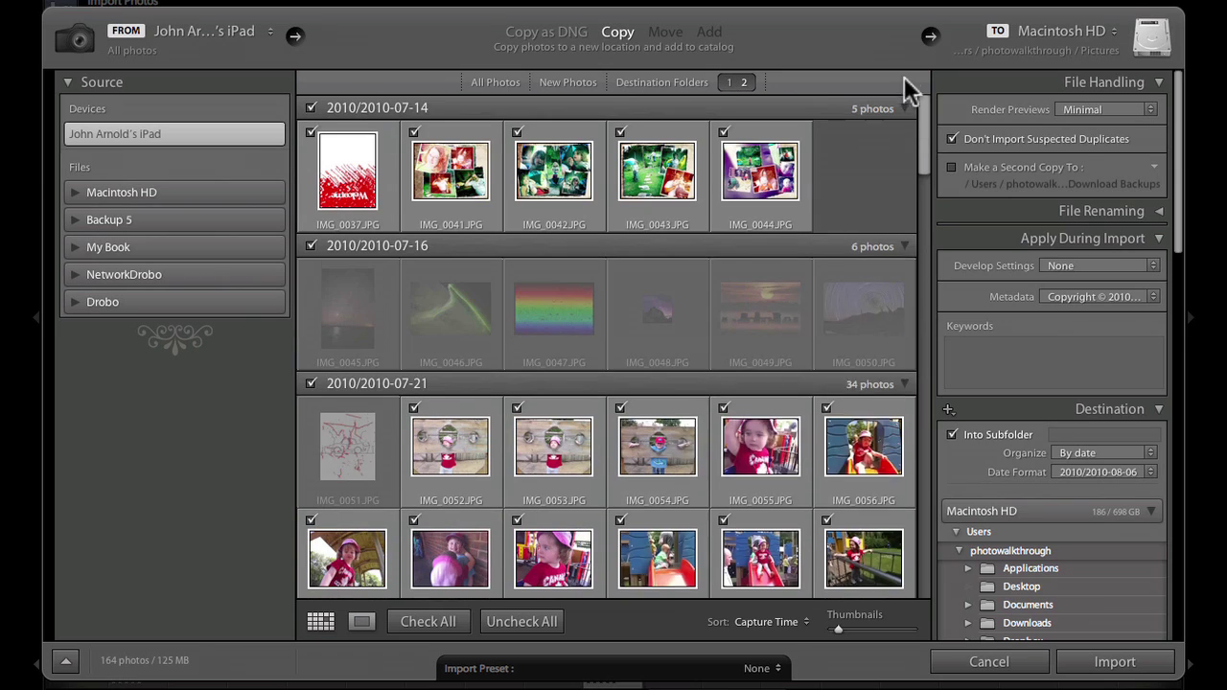
{"action": "left_click", "coordinate": [733, 83]}
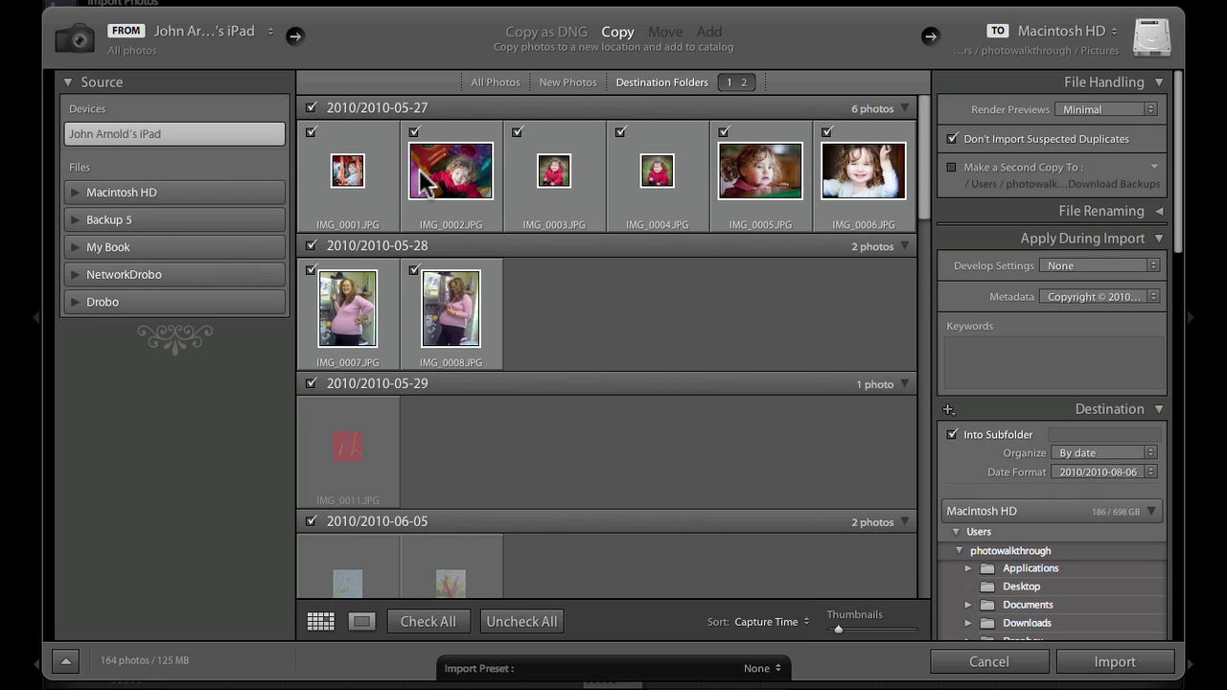
{"action": "mouse_move", "coordinate": [421, 173]}
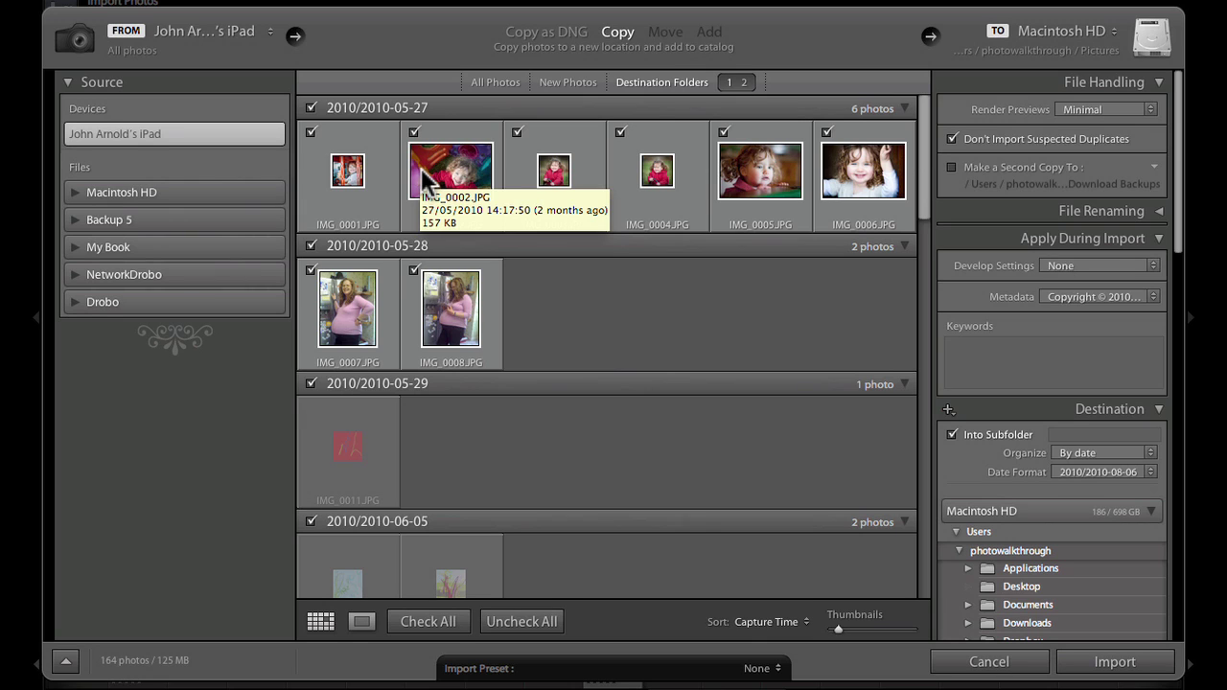
{"action": "left_click", "coordinate": [310, 108]}
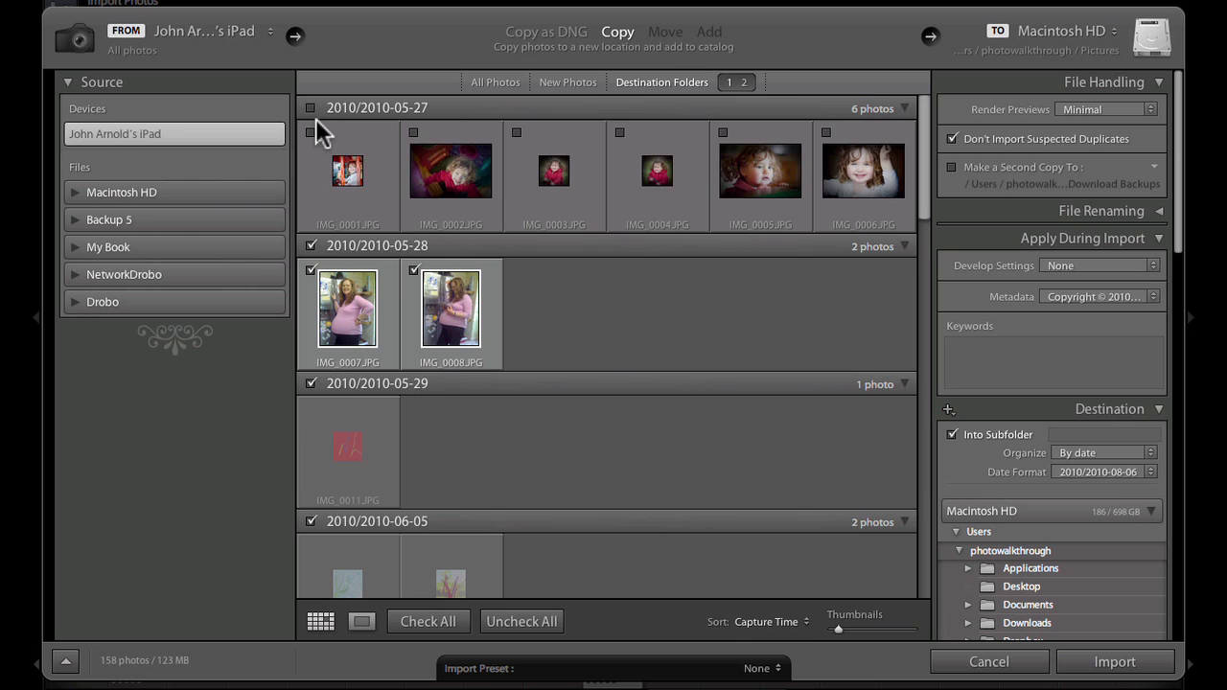
{"action": "left_click", "coordinate": [310, 107]}
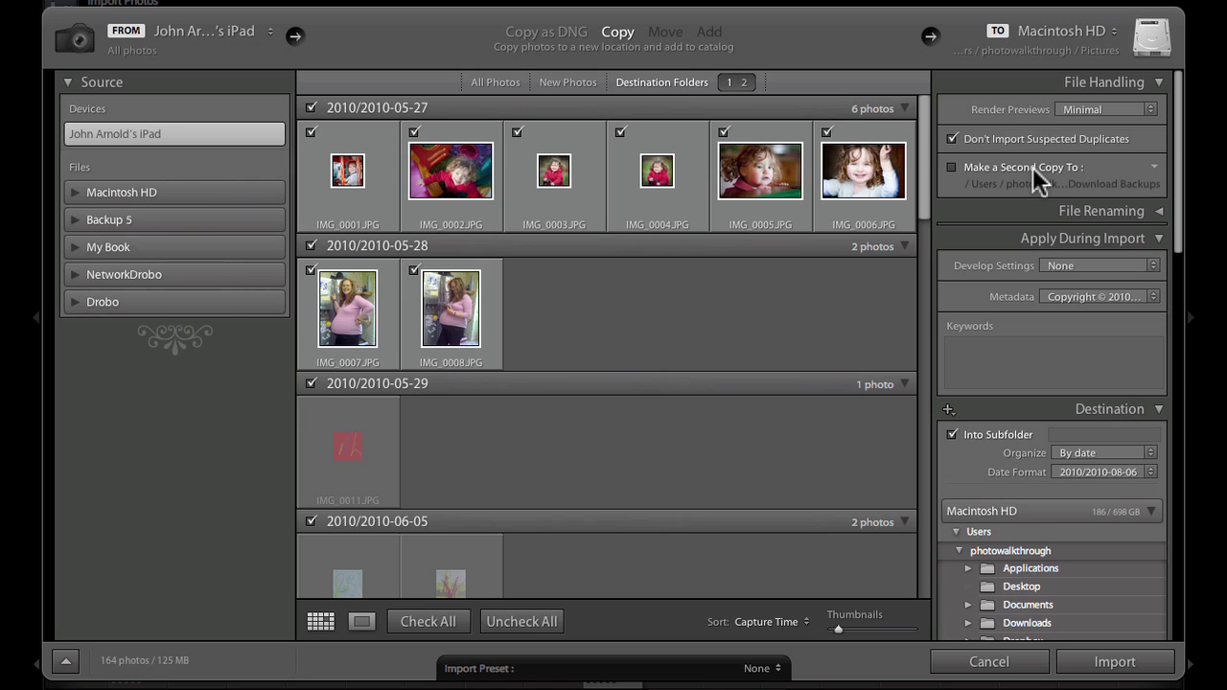
{"action": "left_click", "coordinate": [1144, 213]}
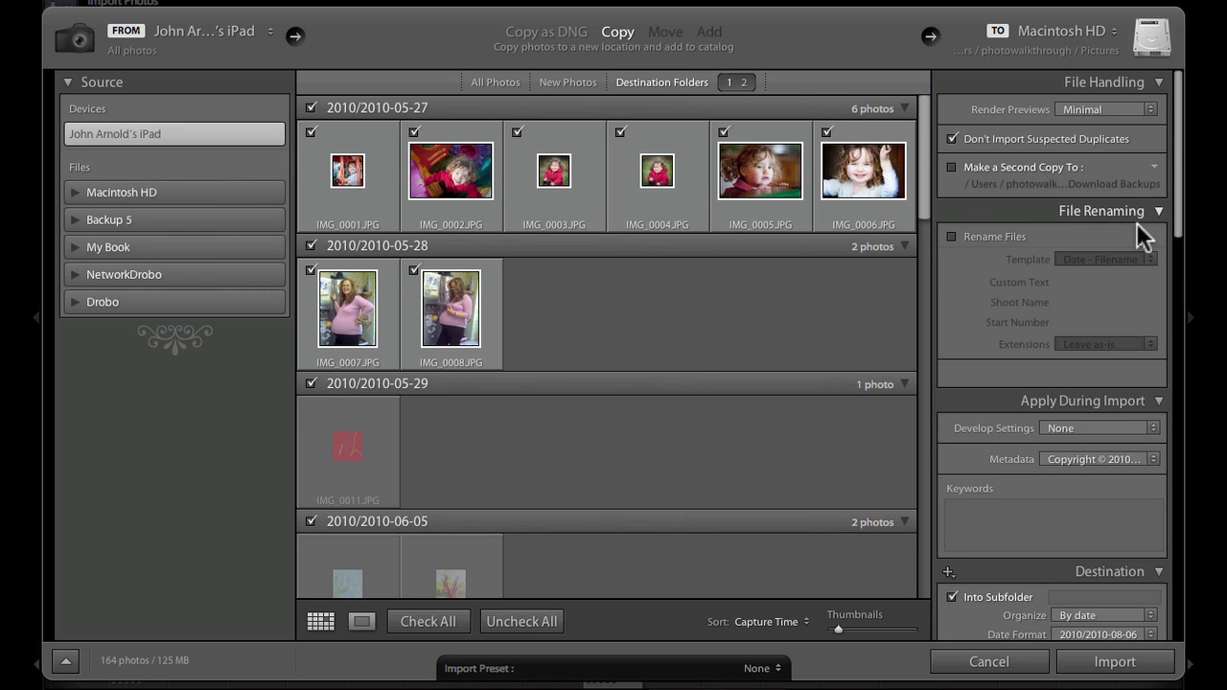
{"action": "left_click", "coordinate": [997, 237]}
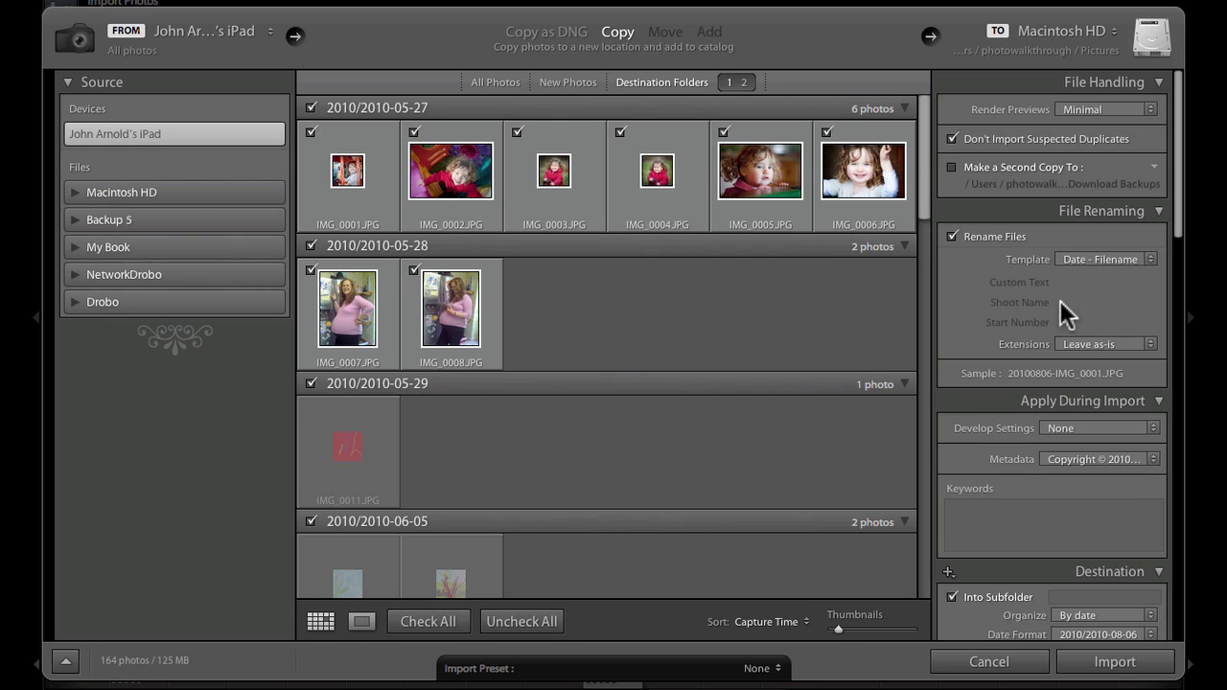
{"action": "left_click", "coordinate": [1000, 235]}
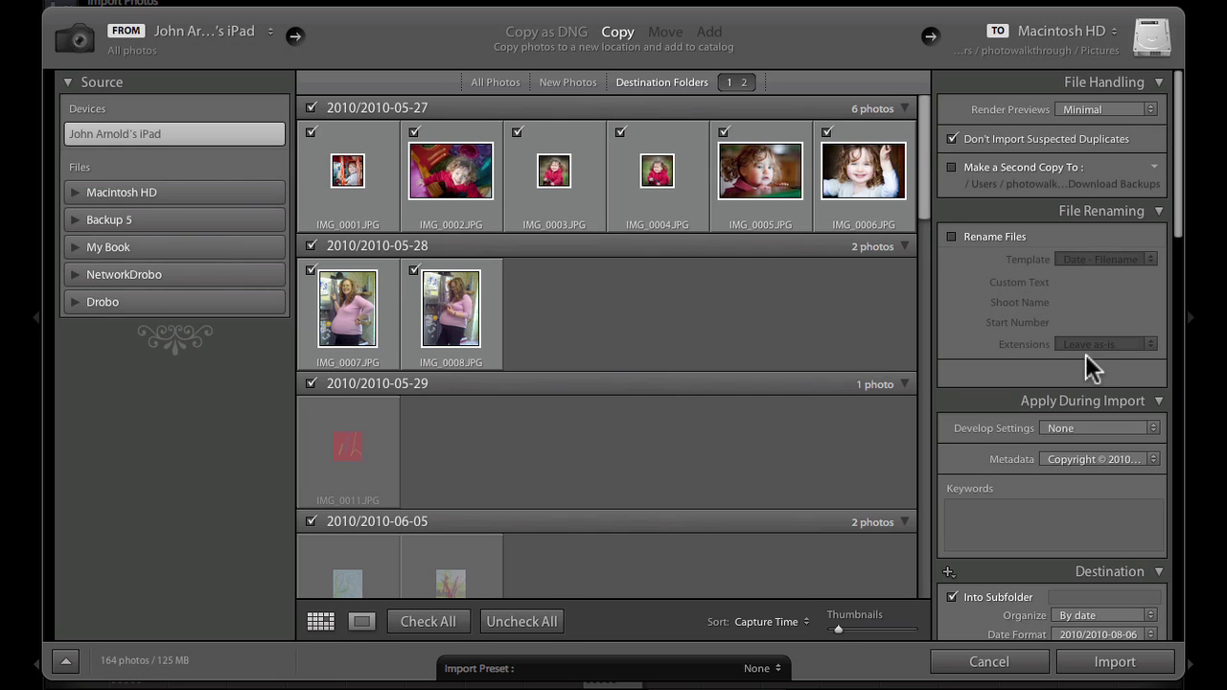
{"action": "left_click", "coordinate": [1102, 215]}
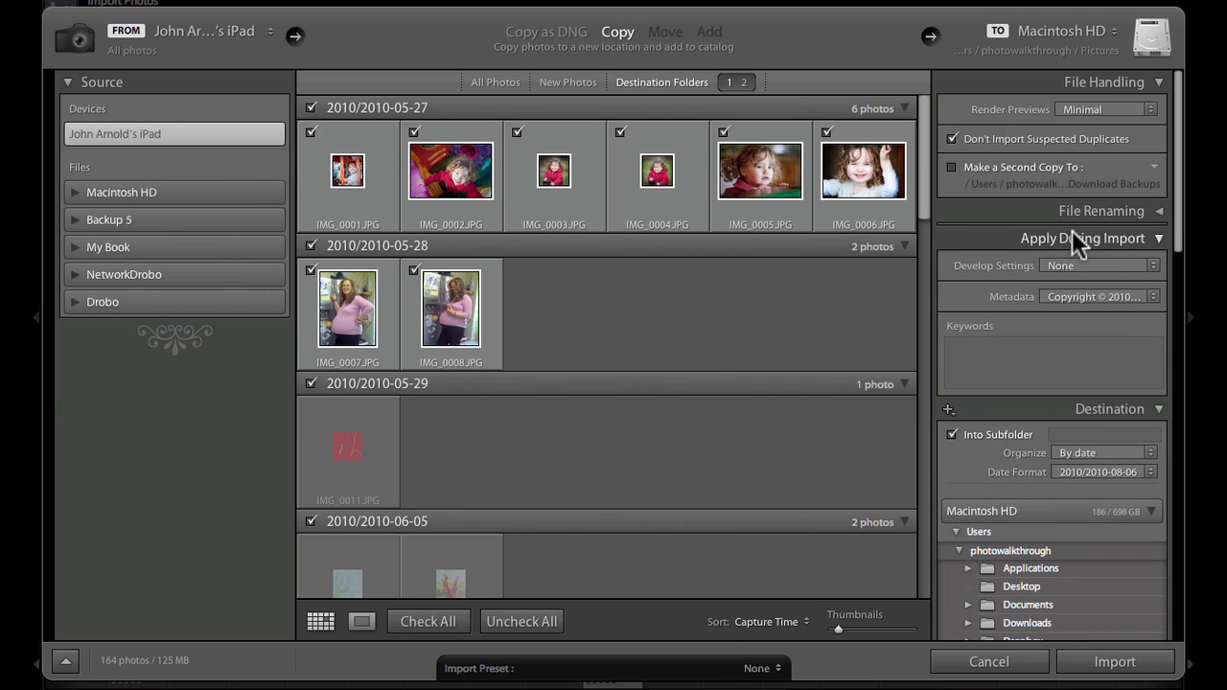
{"action": "left_click", "coordinate": [1072, 263]}
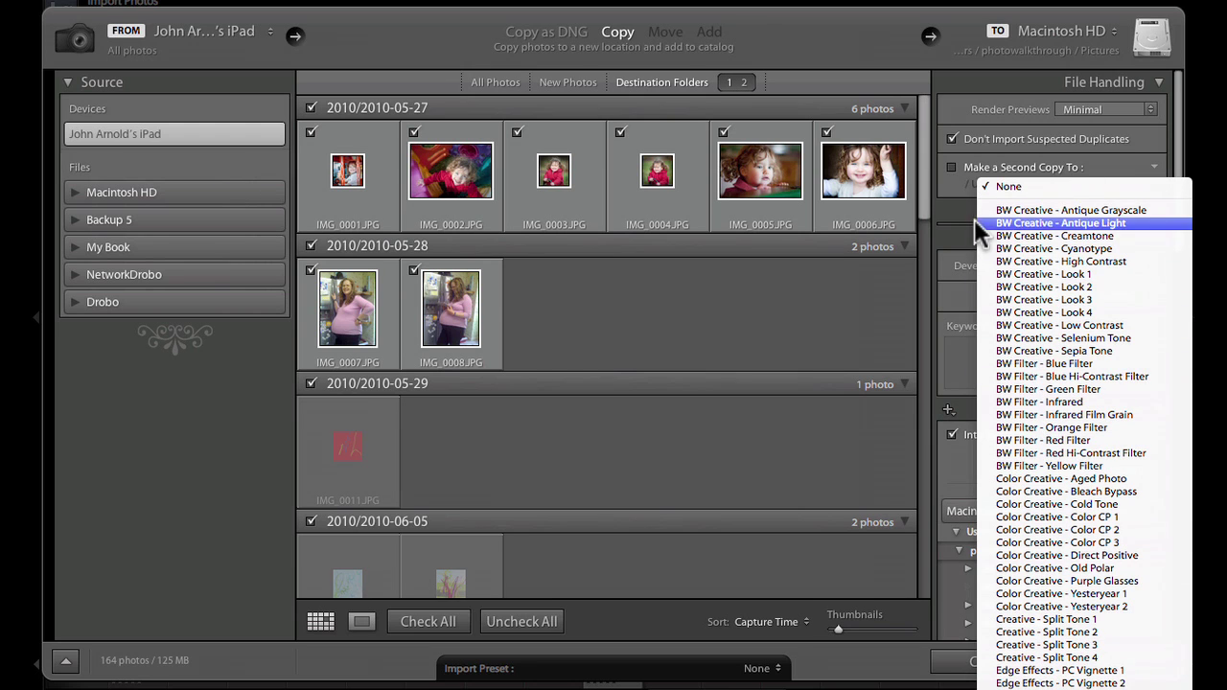
{"action": "left_click", "coordinate": [972, 213]}
{"action": "left_click", "coordinate": [1094, 296]}
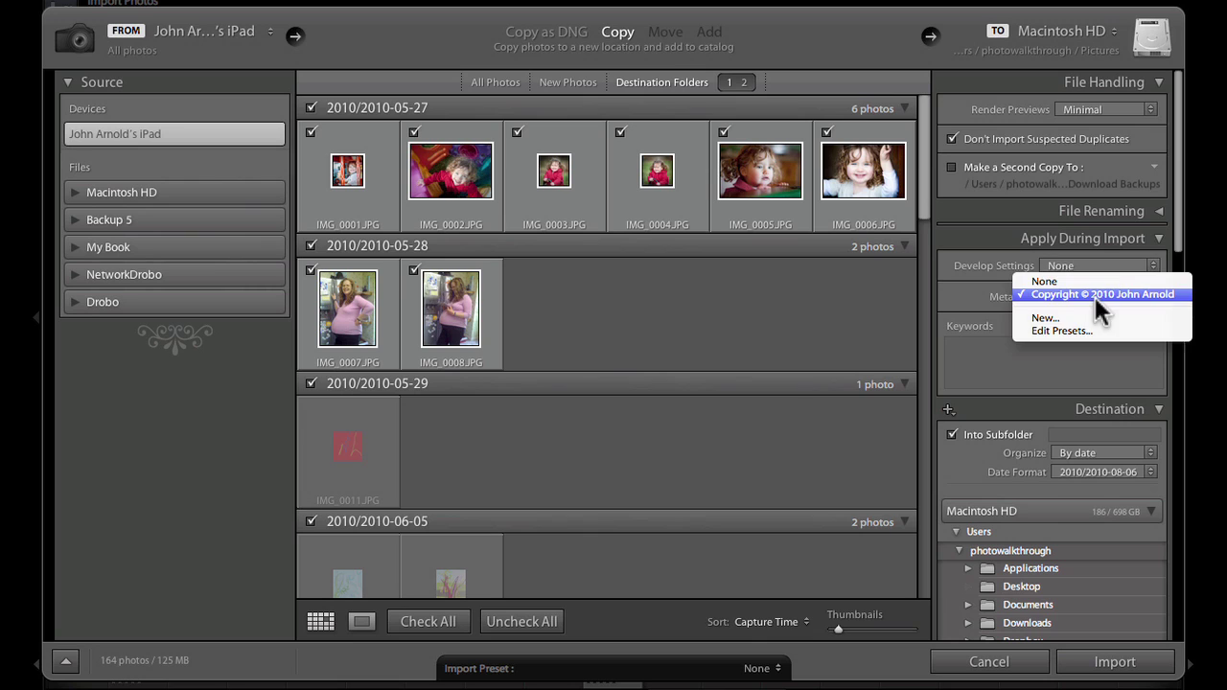
{"action": "left_click", "coordinate": [973, 289]}
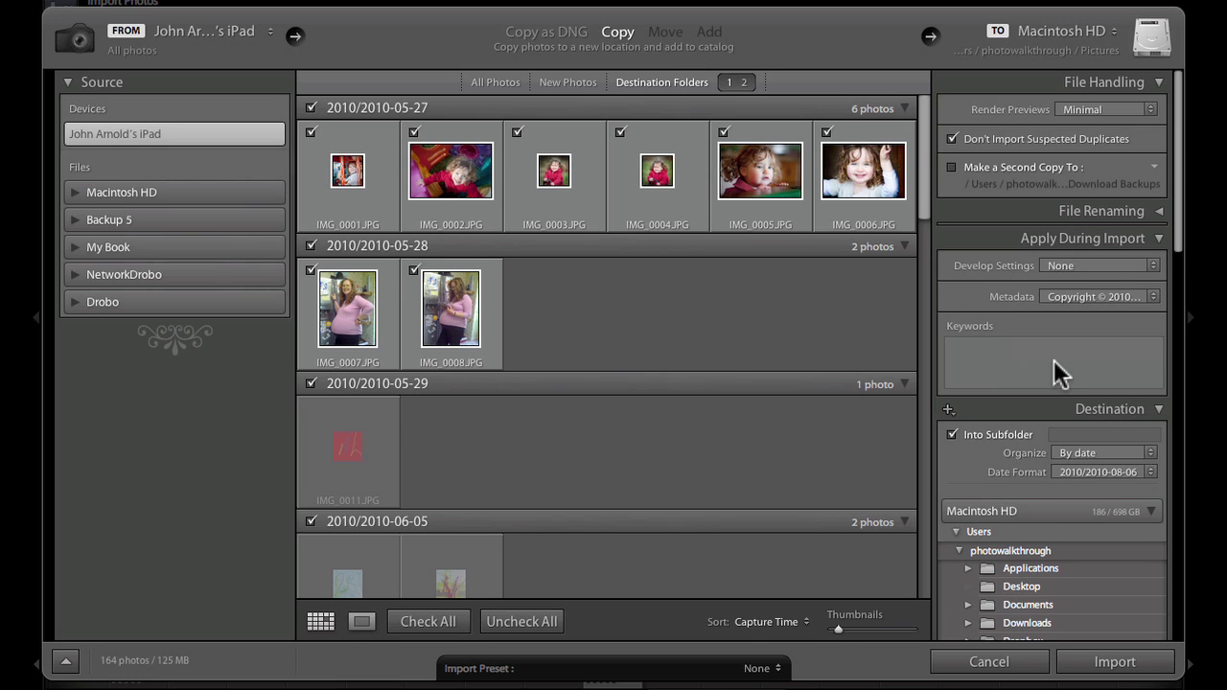
{"action": "scroll", "coordinate": [1182, 201], "scroll_direction": "down", "scroll_amount": 5}
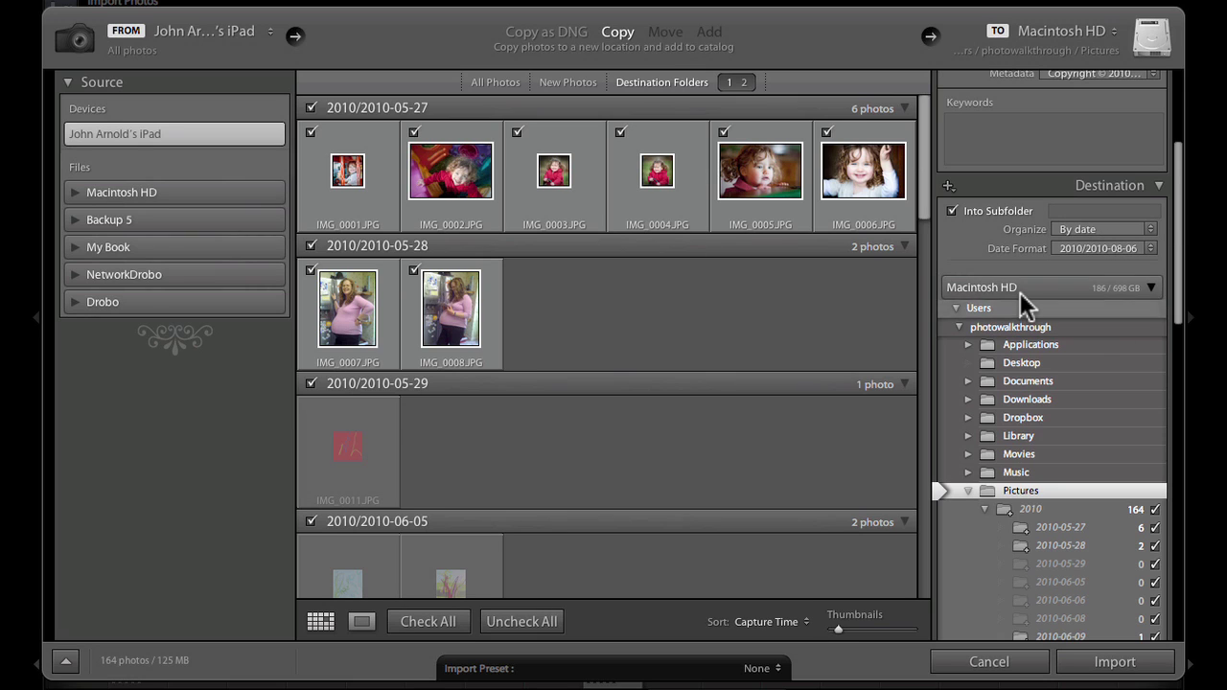
- Make the Drobo drive the import destination, collapsing its 2010 folder
{"action": "left_click", "coordinate": [1151, 284]}
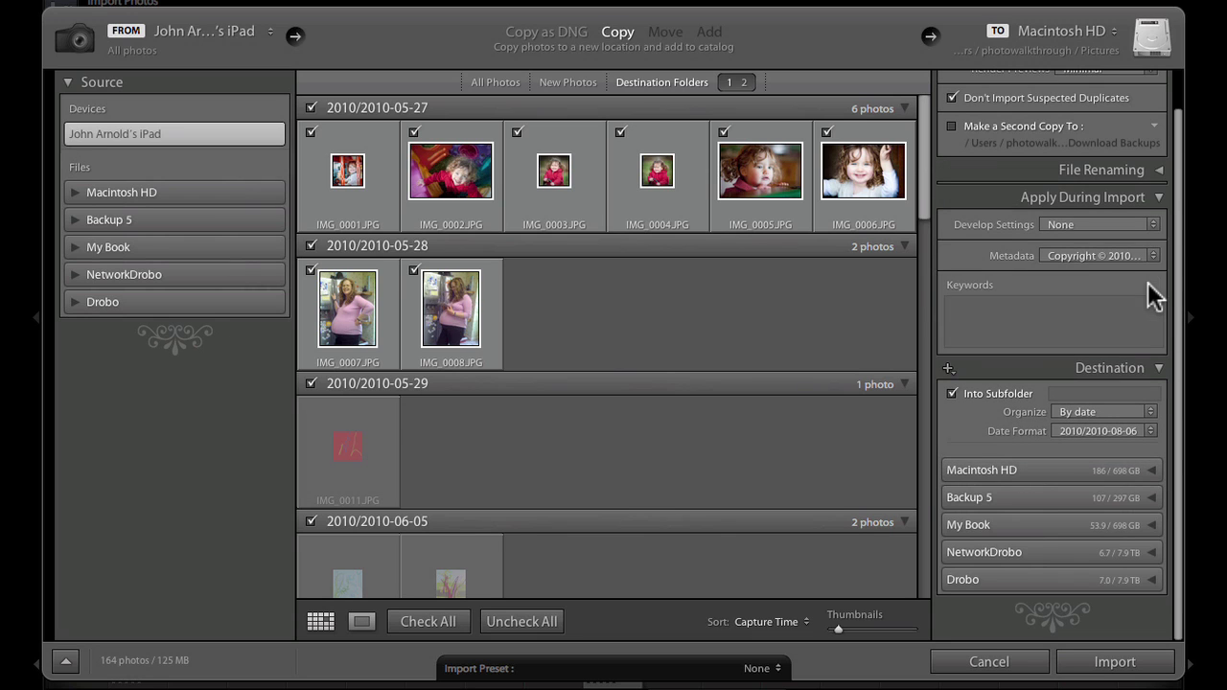
{"action": "left_click", "coordinate": [1003, 578]}
{"action": "scroll", "coordinate": [1103, 456], "scroll_direction": "down", "scroll_amount": 5}
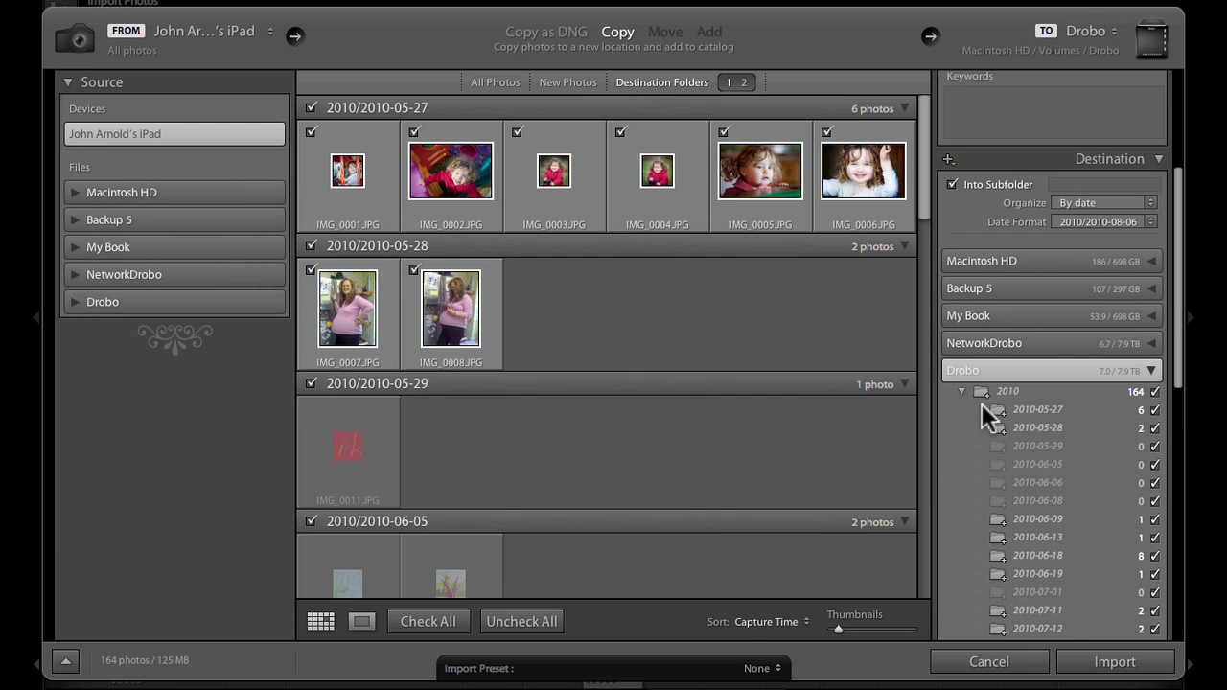
{"action": "left_click", "coordinate": [962, 389]}
{"action": "scroll", "coordinate": [998, 412], "scroll_direction": "down", "scroll_amount": 5}
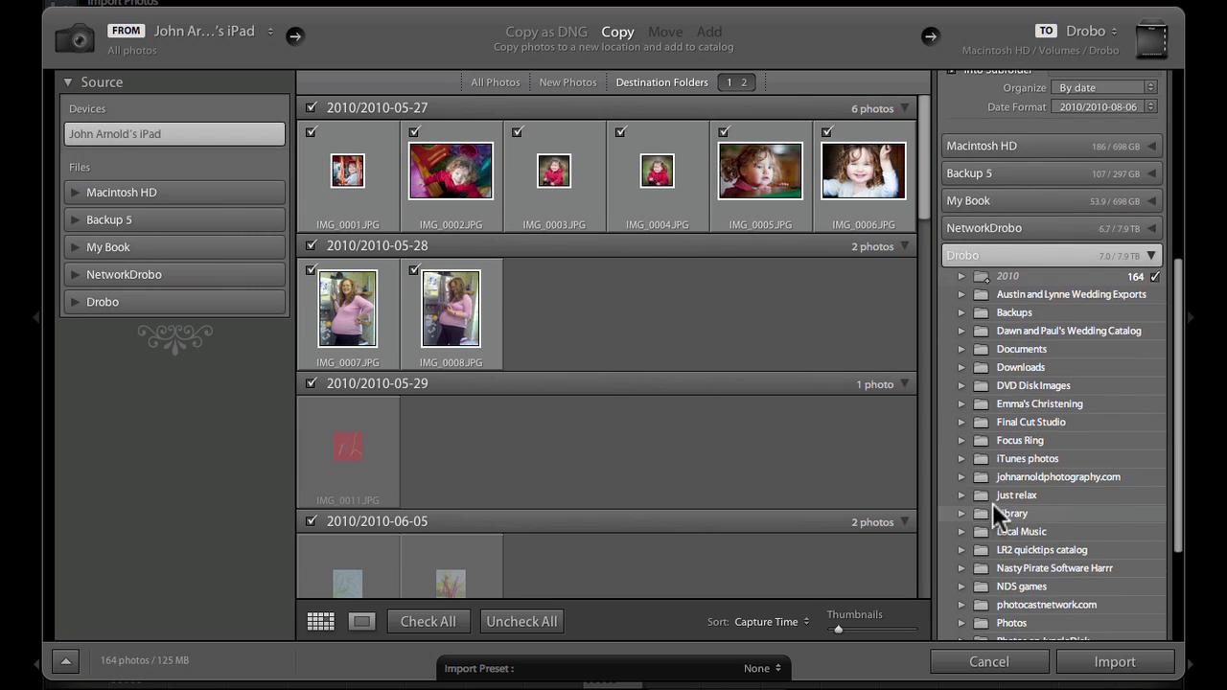
- Expand Drobo's Photos folder and dock it so only Photos is listed
{"action": "left_click", "coordinate": [961, 528]}
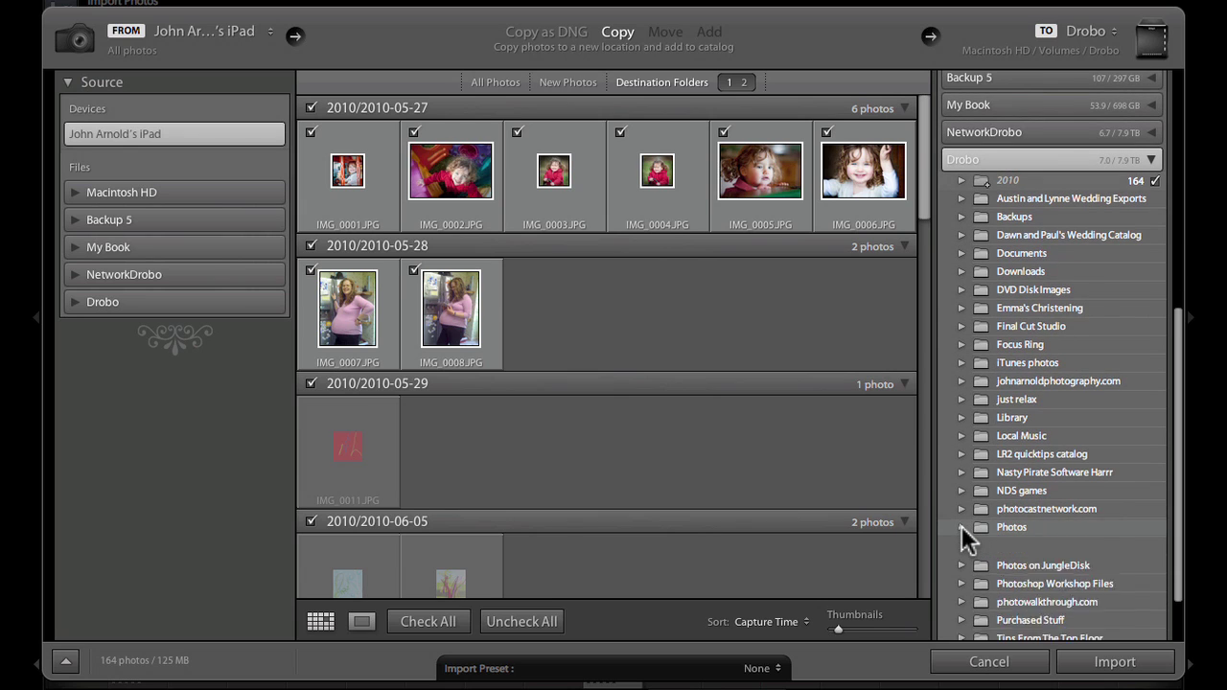
{"action": "left_click_drag", "start_coordinate": [1180, 242], "coordinate": [1179, 283]}
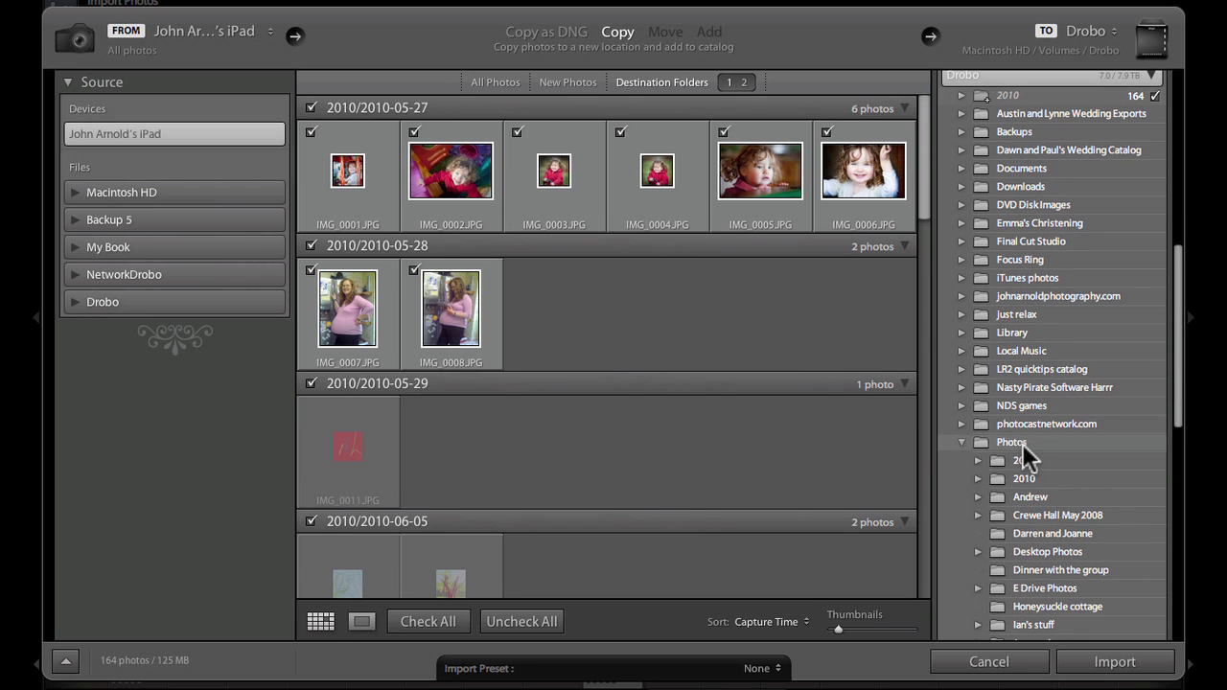
{"action": "right_click", "coordinate": [1022, 443]}
{"action": "left_click", "coordinate": [1078, 485]}
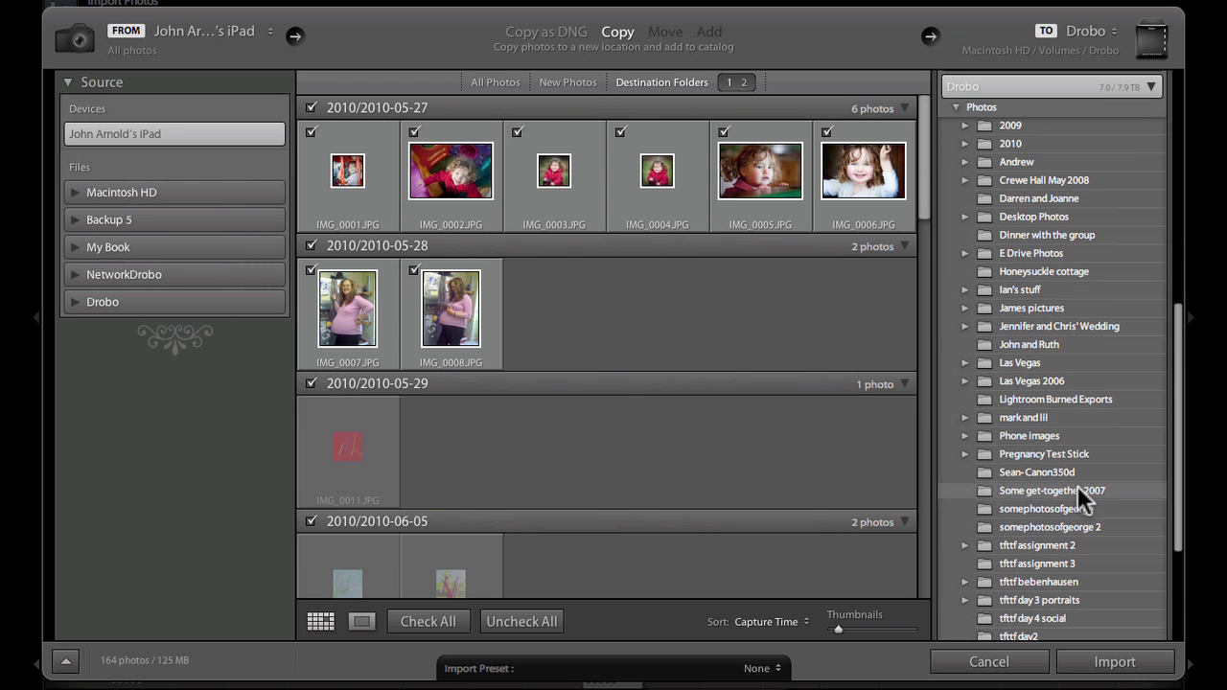
{"action": "left_click_drag", "start_coordinate": [1177, 353], "coordinate": [1183, 274]}
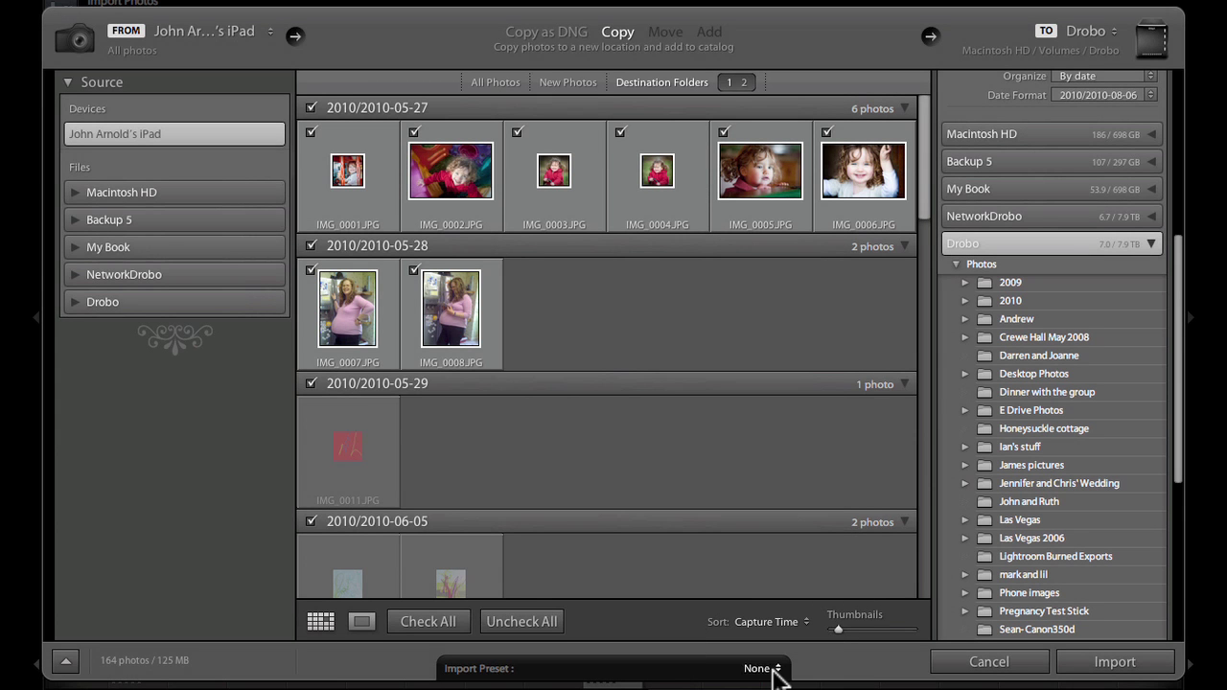
- Apply the iPad user import preset, targeting Drobo's Photos/2010/ipad folder
{"action": "left_click", "coordinate": [775, 676]}
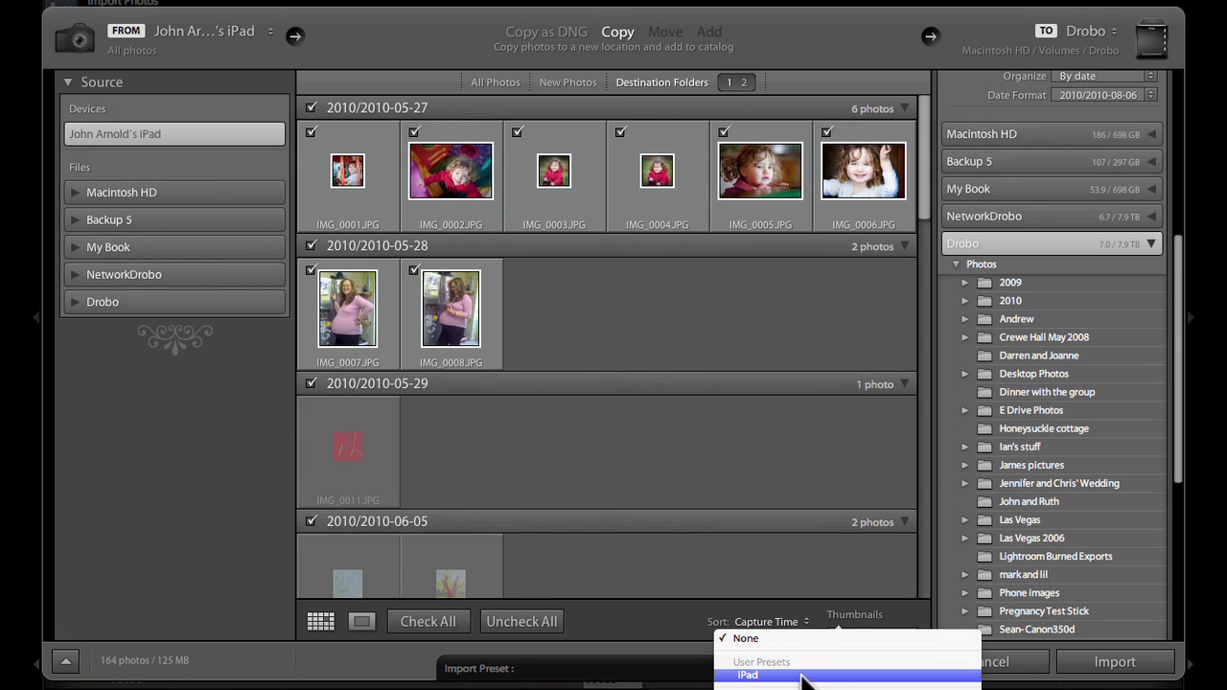
{"action": "left_click", "coordinate": [803, 676]}
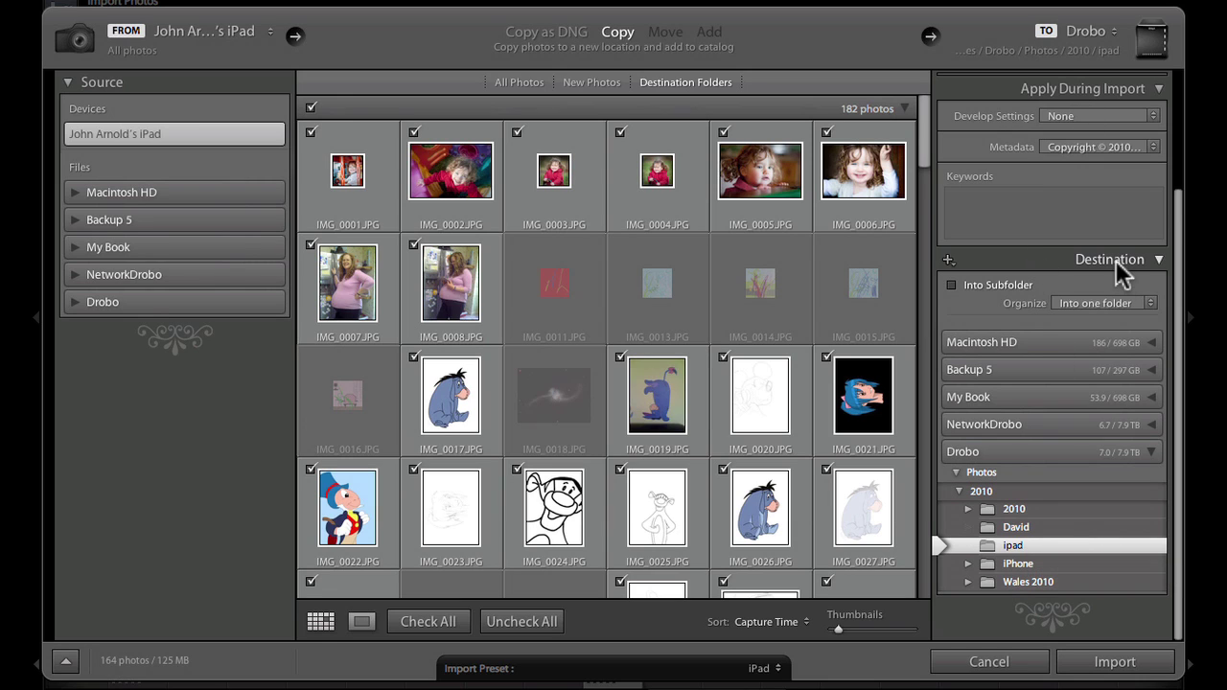
{"action": "mouse_move", "coordinate": [1179, 247]}
{"action": "left_mouse_down"}
{"action": "mouse_move", "coordinate": [1183, 128]}
{"action": "mouse_move", "coordinate": [1164, 260]}
{"action": "left_mouse_up"}
- Compact the Import window, keep the iPad as source, and cancel the import
{"action": "left_click", "coordinate": [67, 662]}
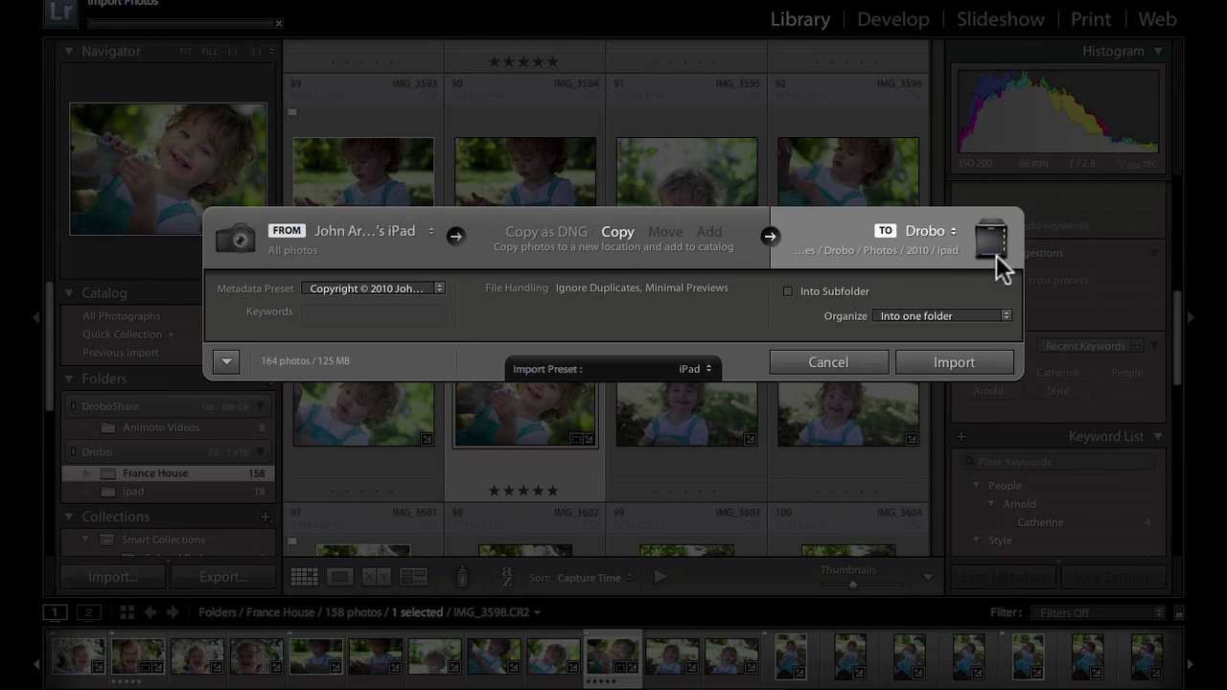
{"action": "left_click", "coordinate": [357, 242]}
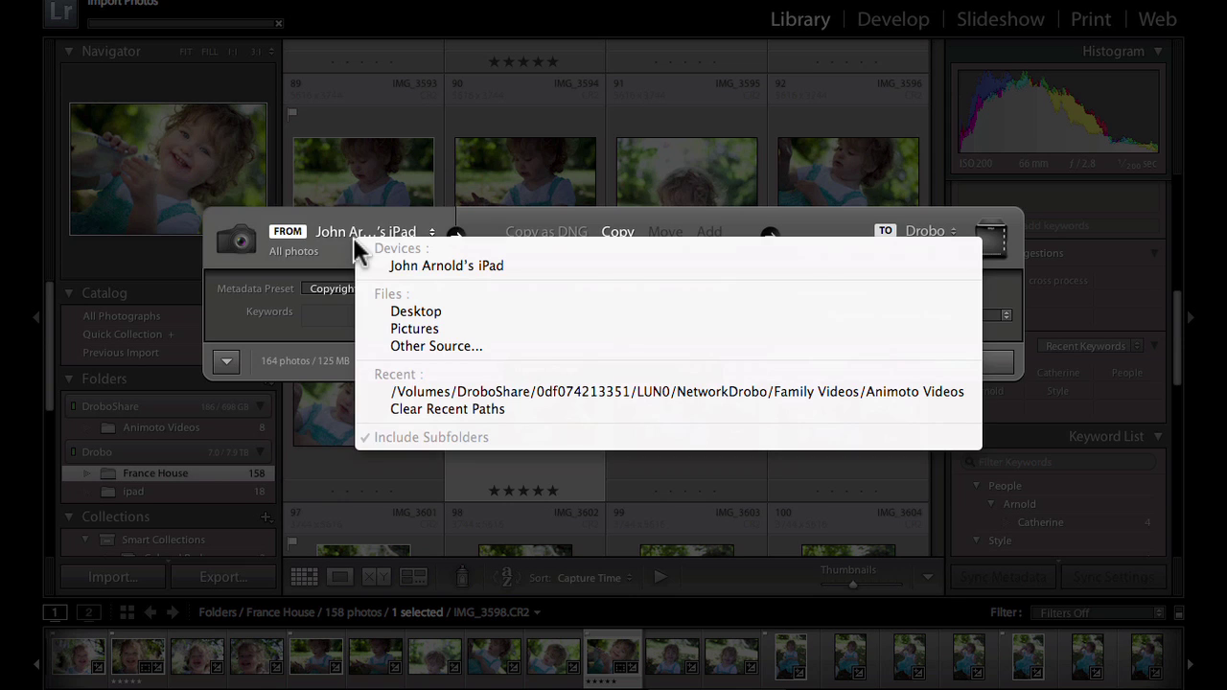
{"action": "left_click", "coordinate": [415, 265]}
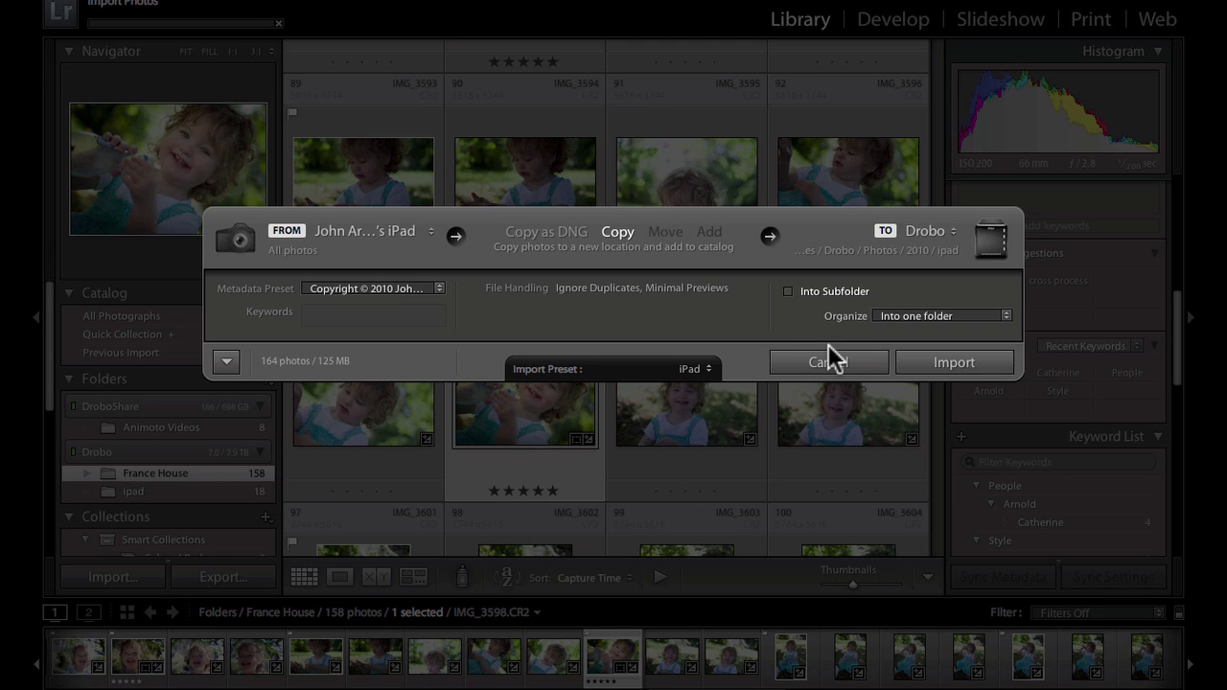
{"action": "left_click", "coordinate": [790, 356]}
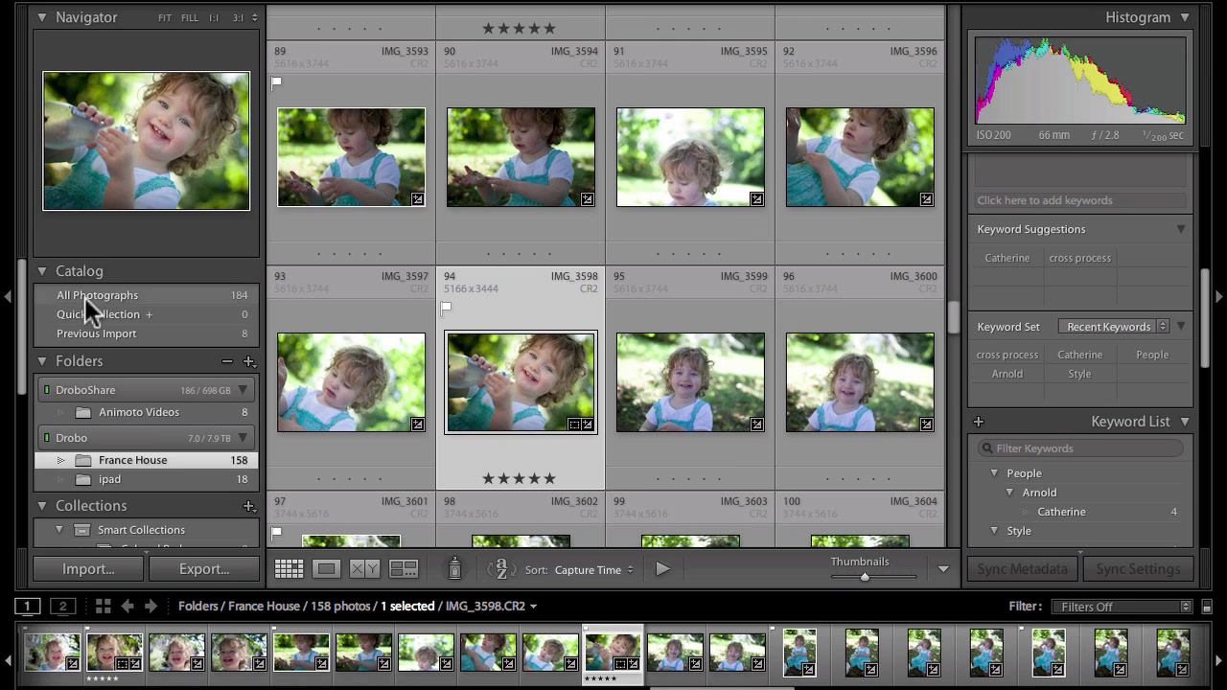
- Scroll the left panel down to the Publish Services showing Hard Drive and Flickr
{"action": "scroll", "coordinate": [86, 309], "scroll_direction": "down", "scroll_amount": 10}
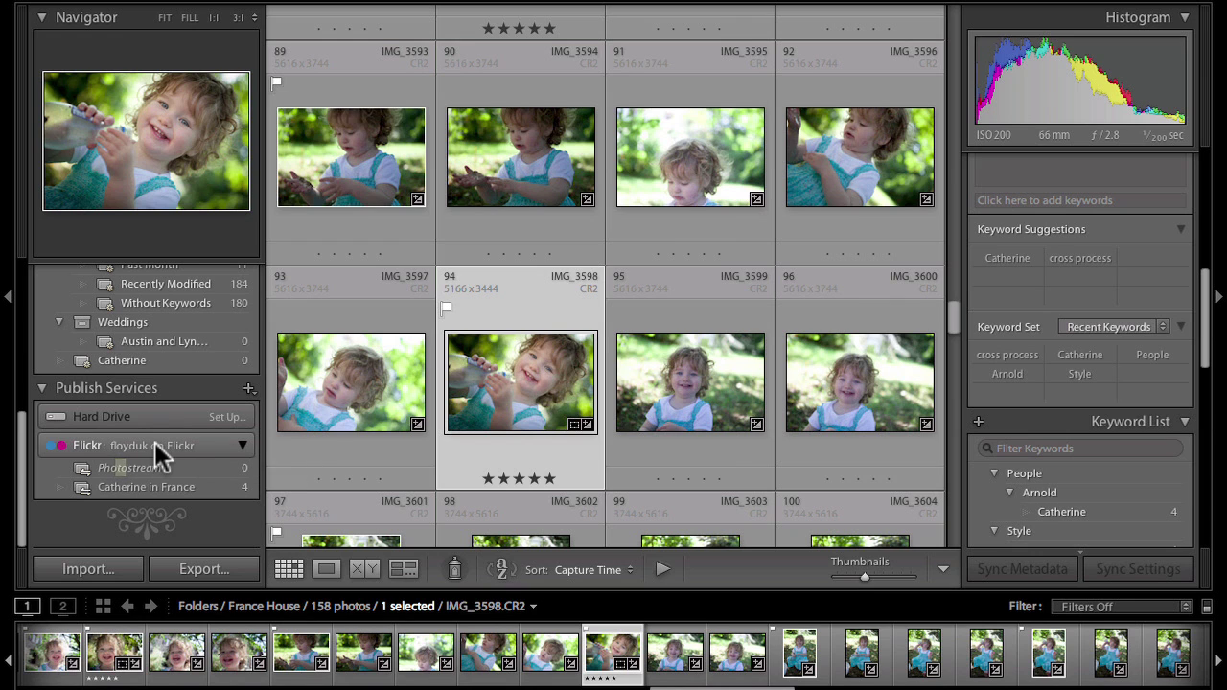
- Edit the Flickr service's settings, glance at Hard Drive's settings, then return to Flickr
{"action": "right_click", "coordinate": [155, 442]}
{"action": "left_click", "coordinate": [189, 452]}
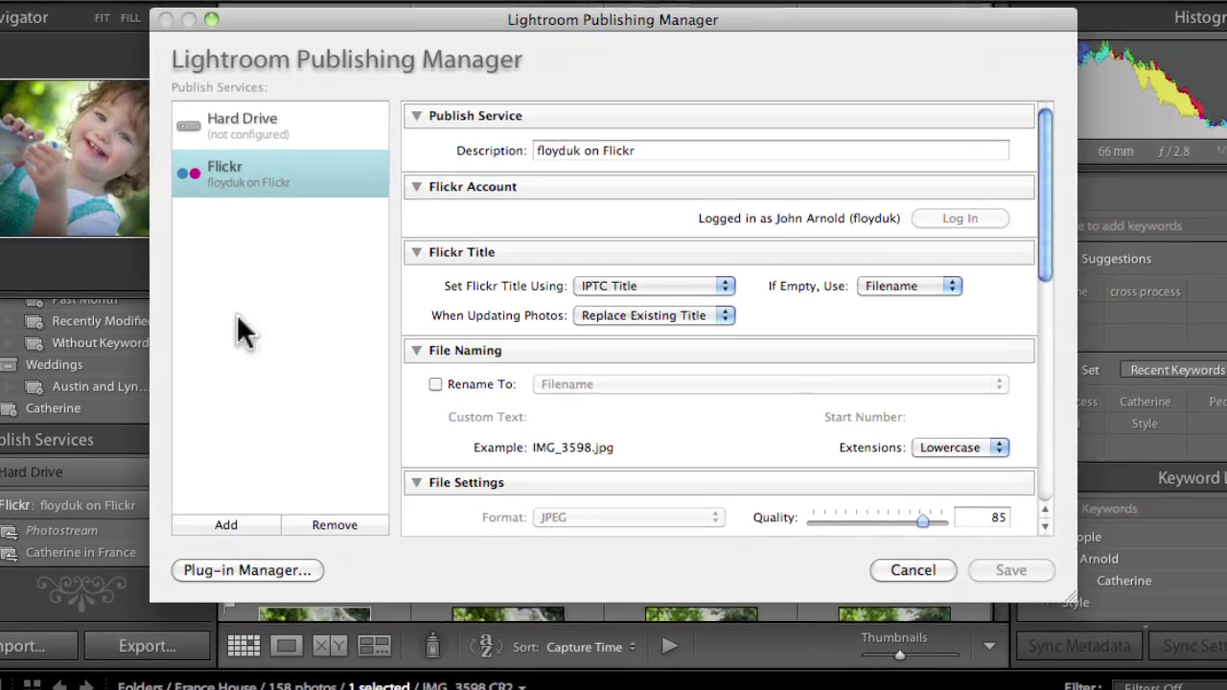
{"action": "left_click", "coordinate": [268, 133]}
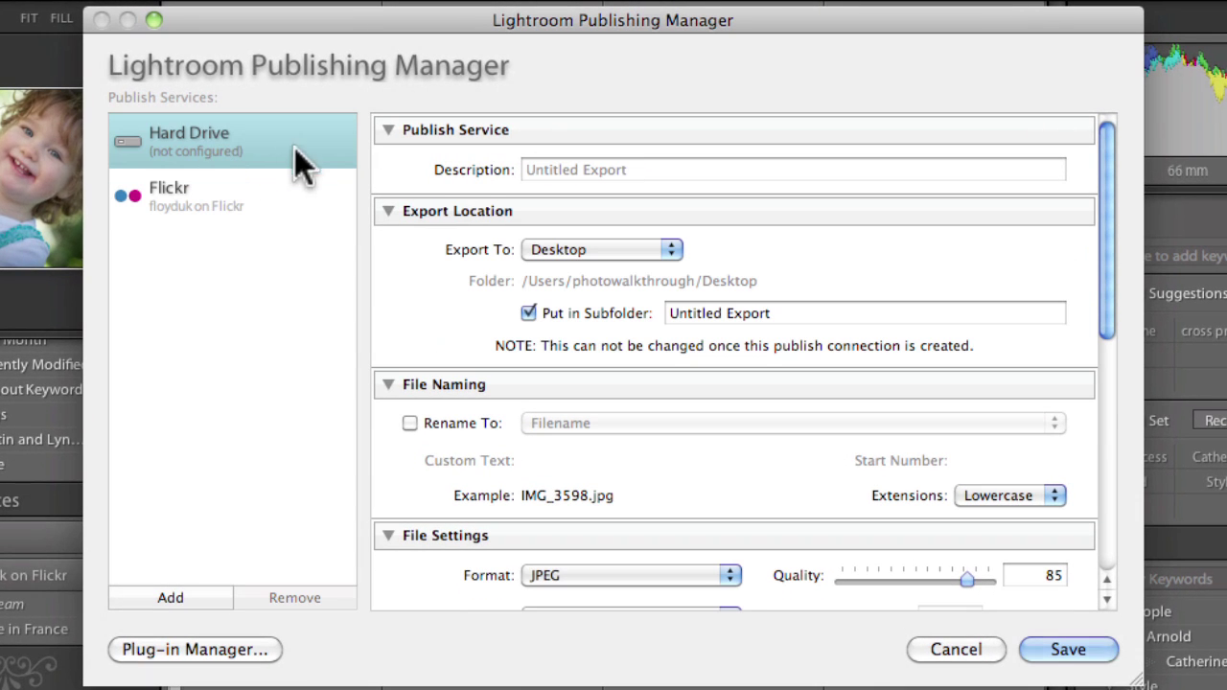
{"action": "left_click", "coordinate": [217, 193]}
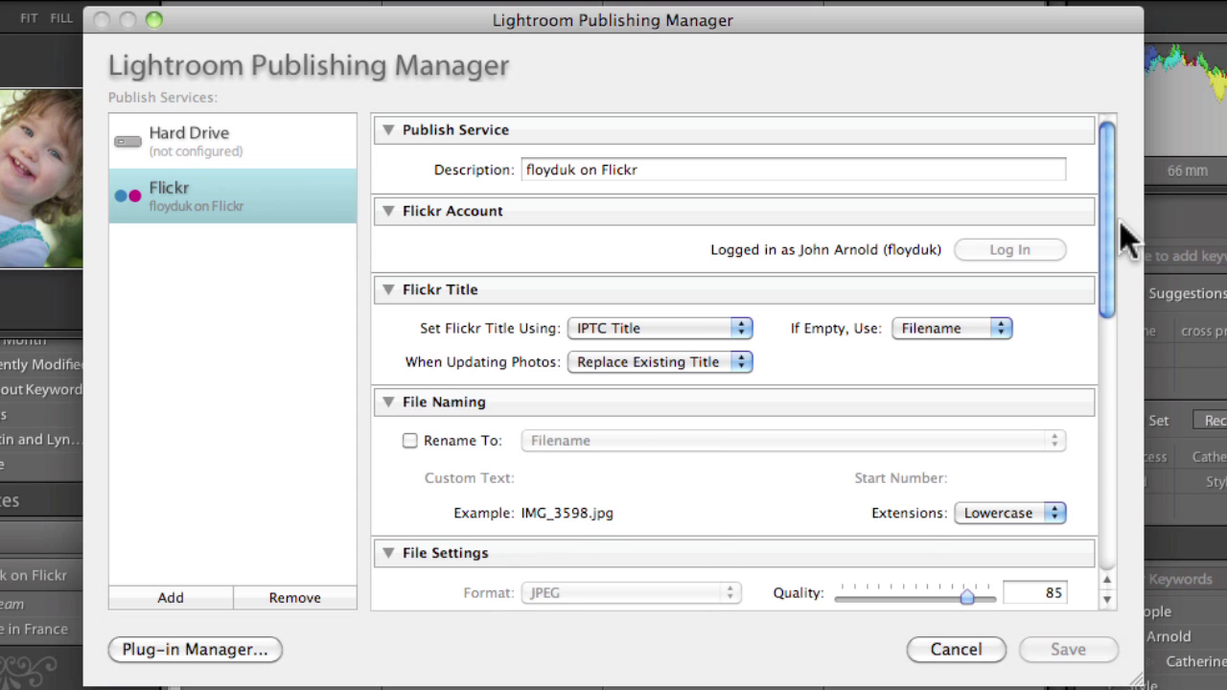
{"action": "left_click_drag", "start_coordinate": [1109, 236], "coordinate": [1101, 372]}
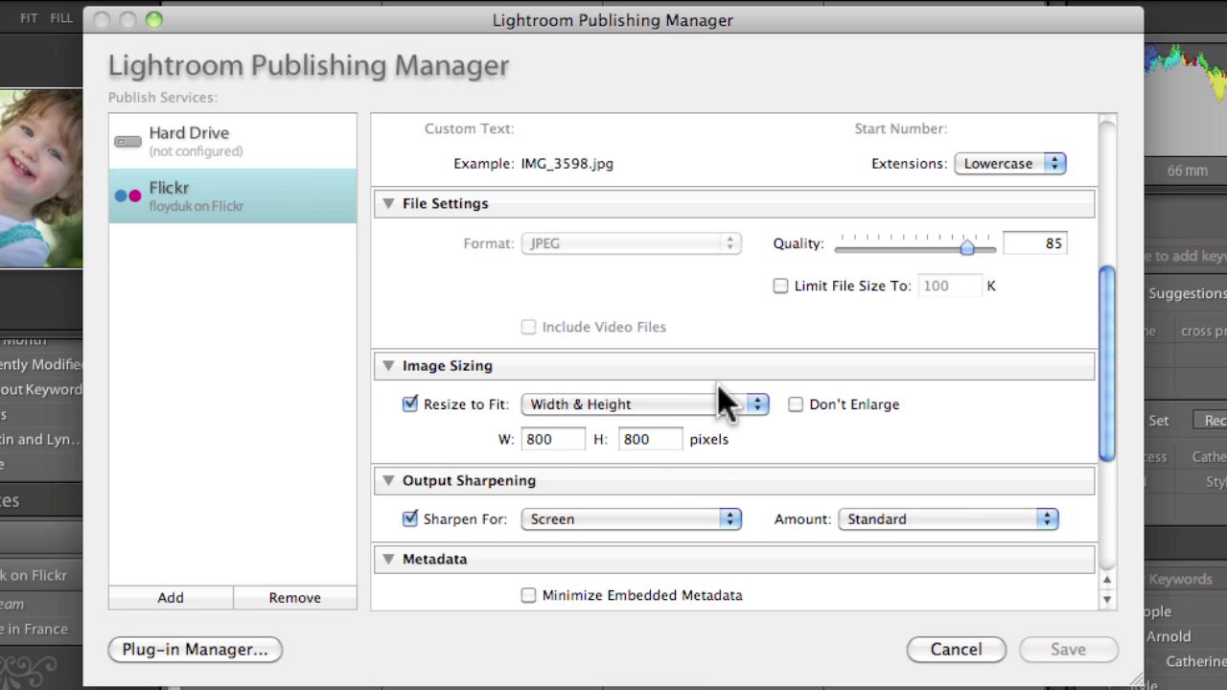
{"action": "scroll", "coordinate": [717, 374], "scroll_direction": "down", "scroll_amount": 1}
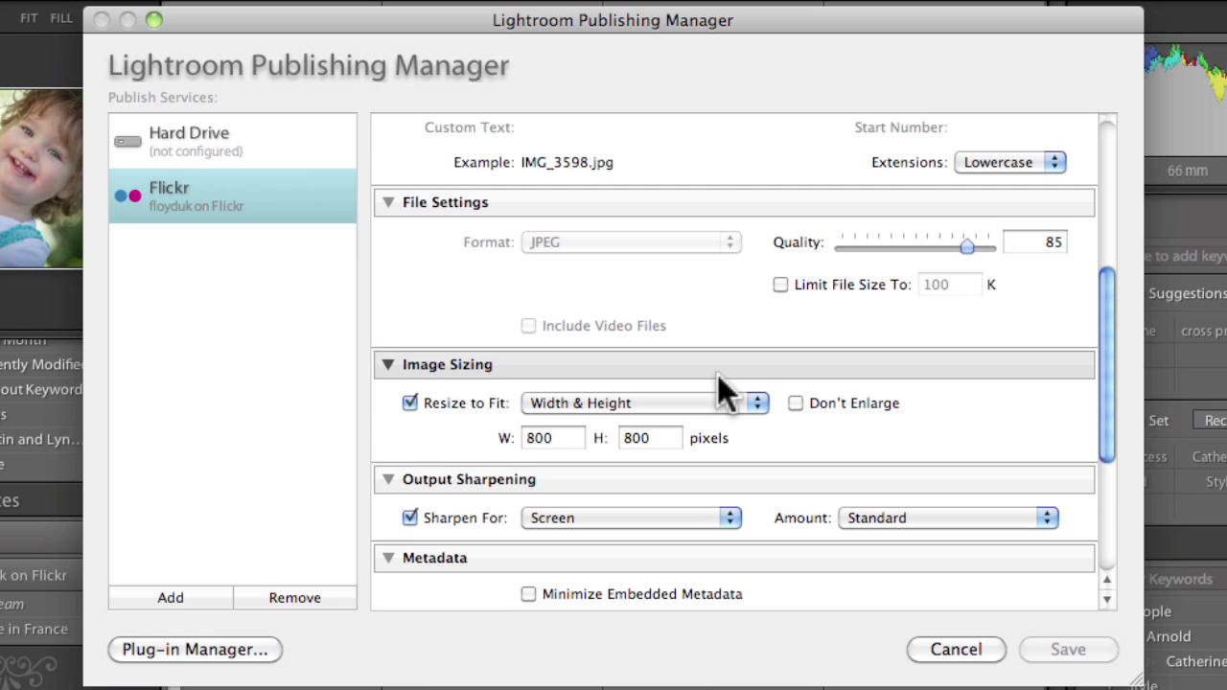
{"action": "scroll", "coordinate": [716, 375], "scroll_direction": "down", "scroll_amount": 5}
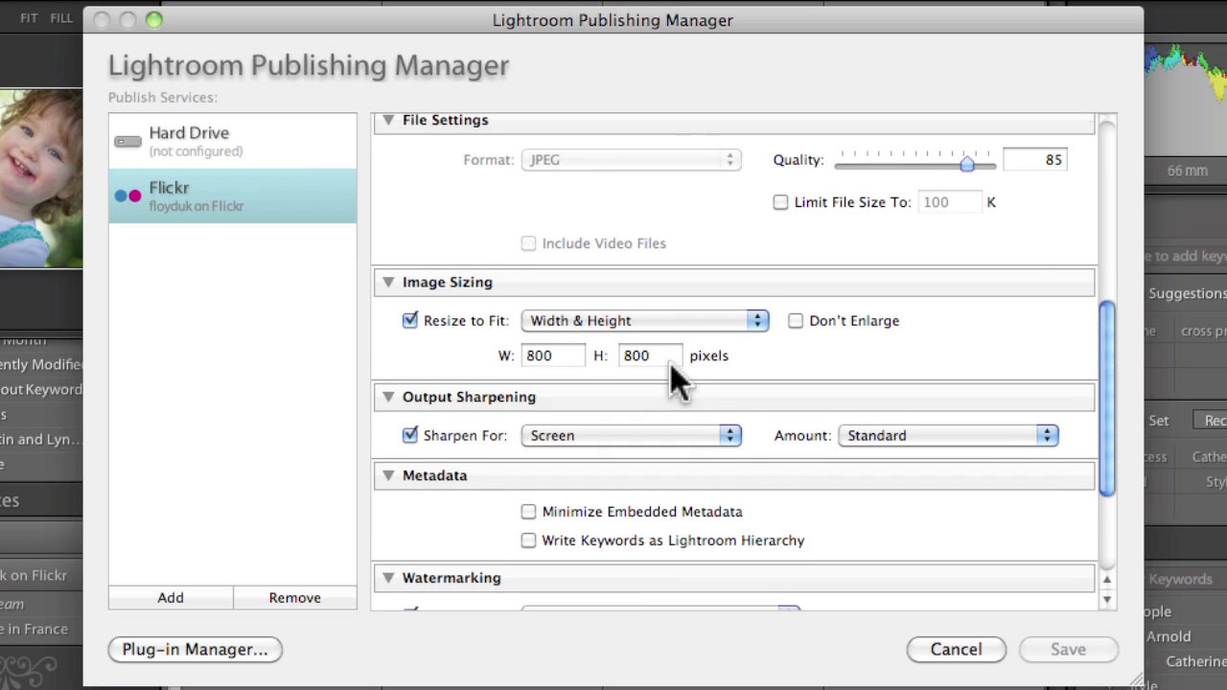
{"action": "scroll", "coordinate": [670, 363], "scroll_direction": "down", "scroll_amount": 1}
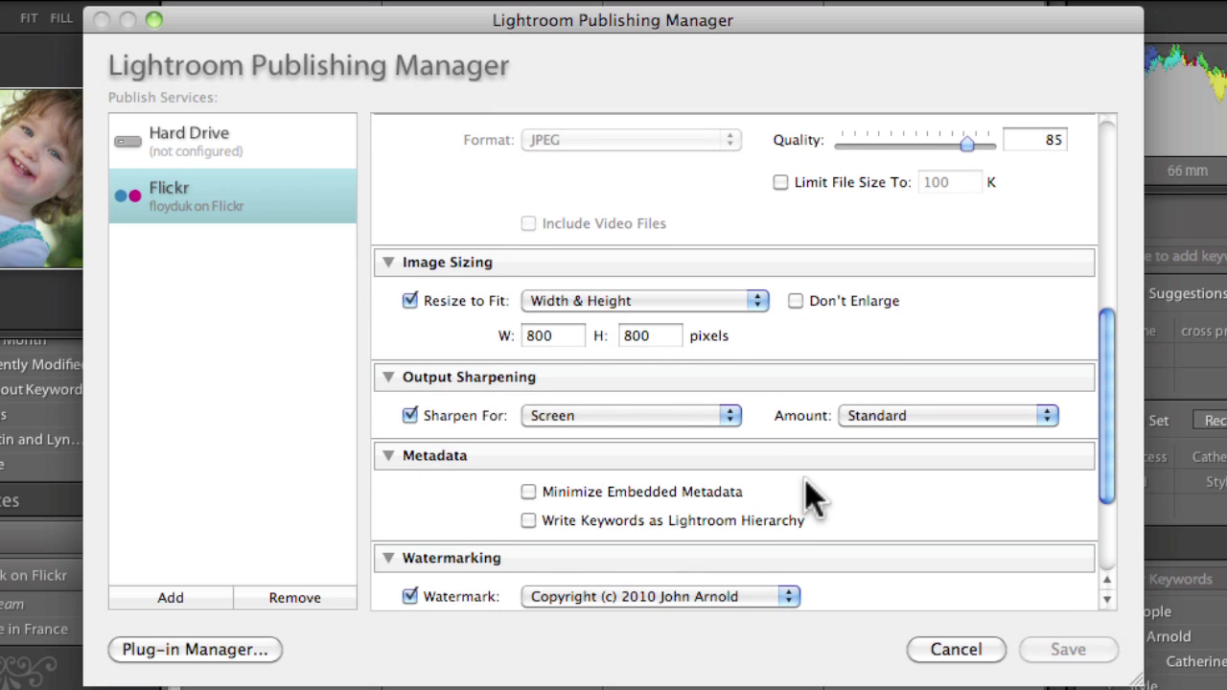
{"action": "scroll", "coordinate": [801, 493], "scroll_direction": "down", "scroll_amount": 1}
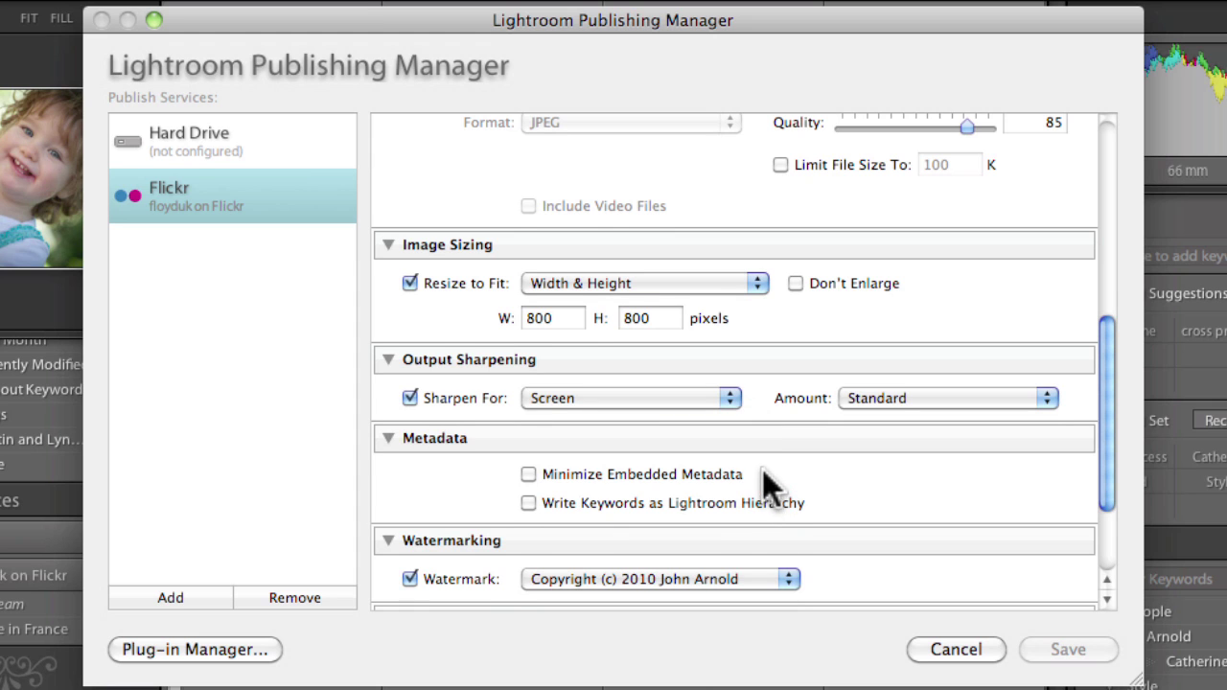
{"action": "scroll", "coordinate": [760, 469], "scroll_direction": "down", "scroll_amount": 3}
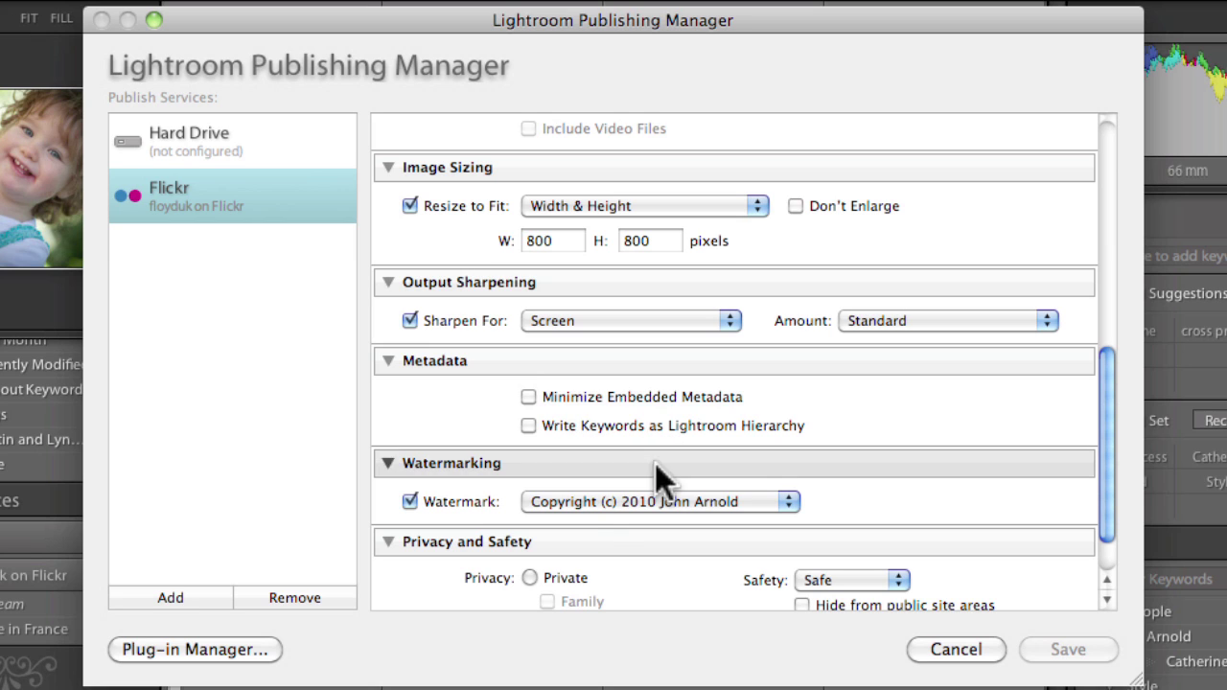
- Bring up the Watermark Editor and select the whole copyright watermark text
{"action": "left_click", "coordinate": [625, 503]}
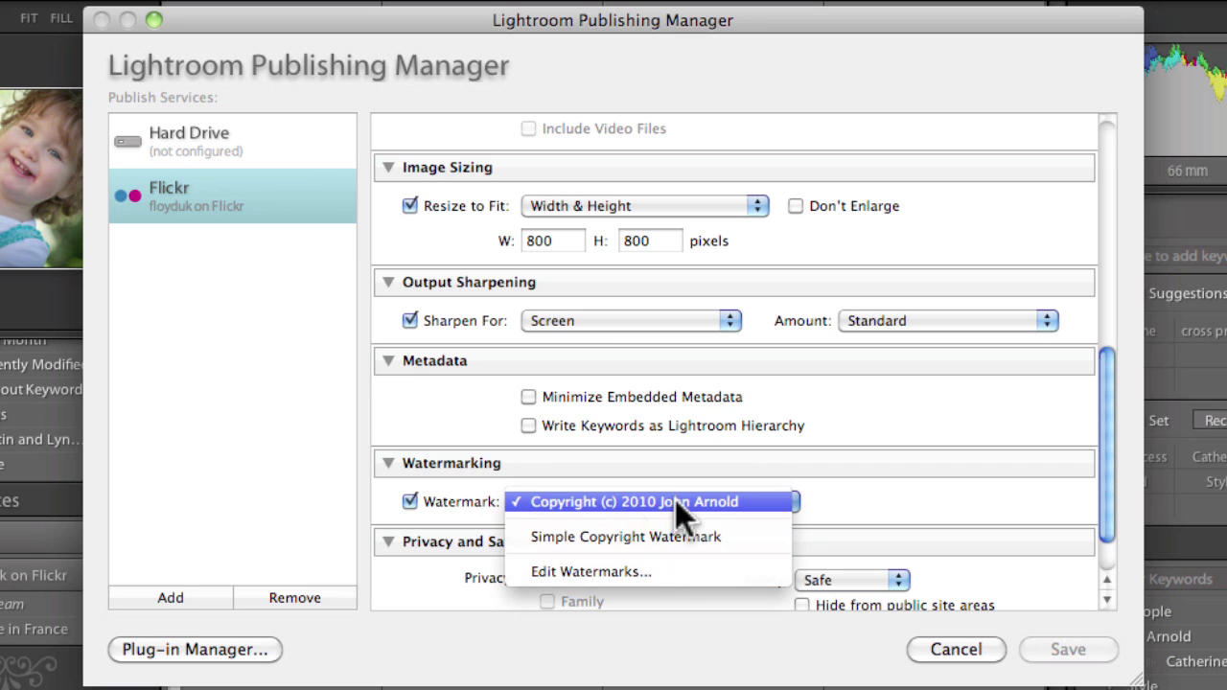
{"action": "left_click", "coordinate": [622, 572]}
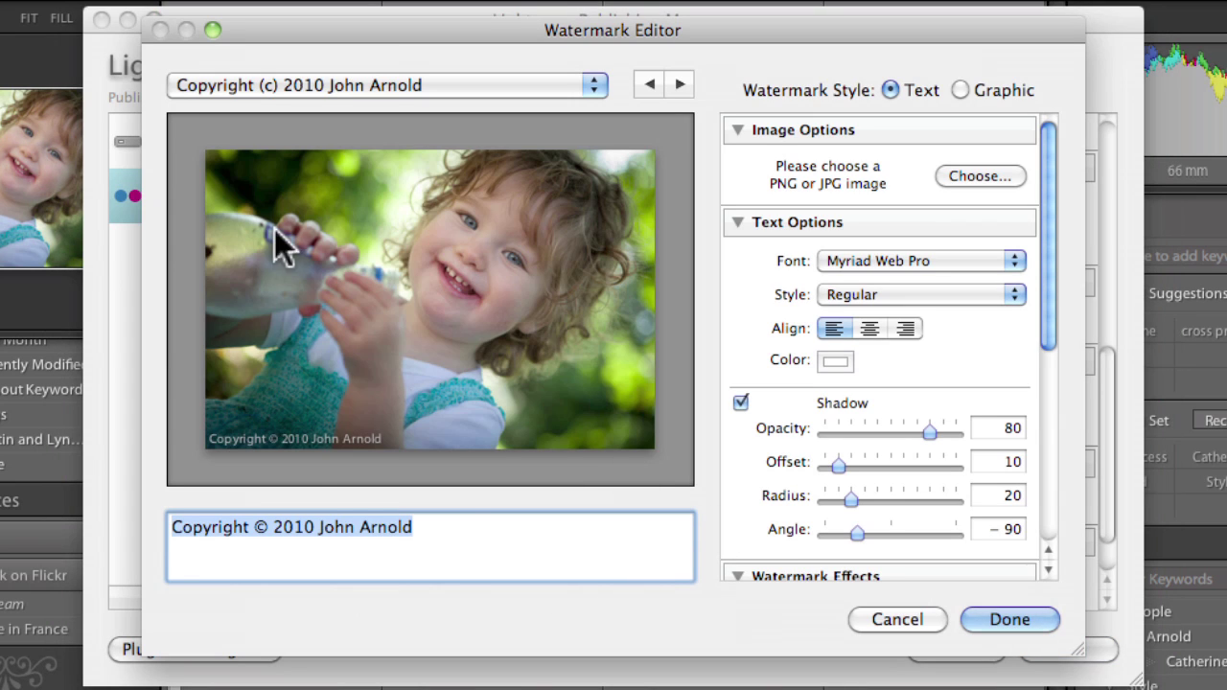
{"action": "left_click_drag", "start_coordinate": [468, 535], "coordinate": [146, 532]}
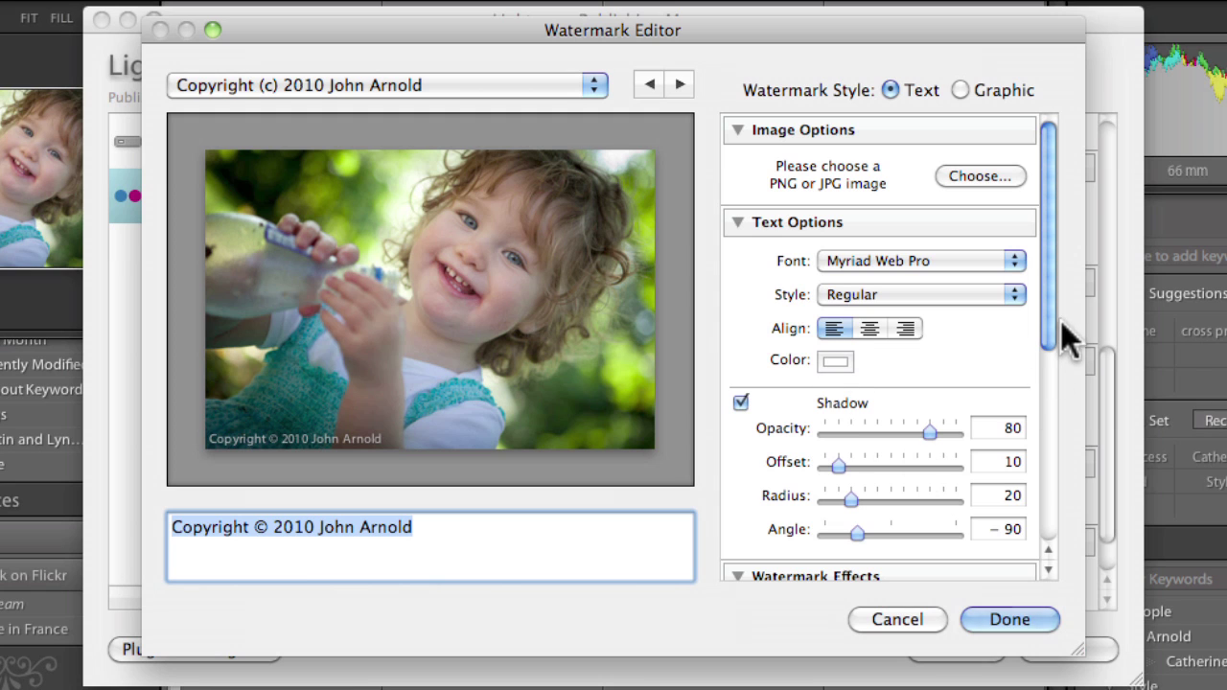
{"action": "left_click_drag", "start_coordinate": [1048, 324], "coordinate": [1048, 369]}
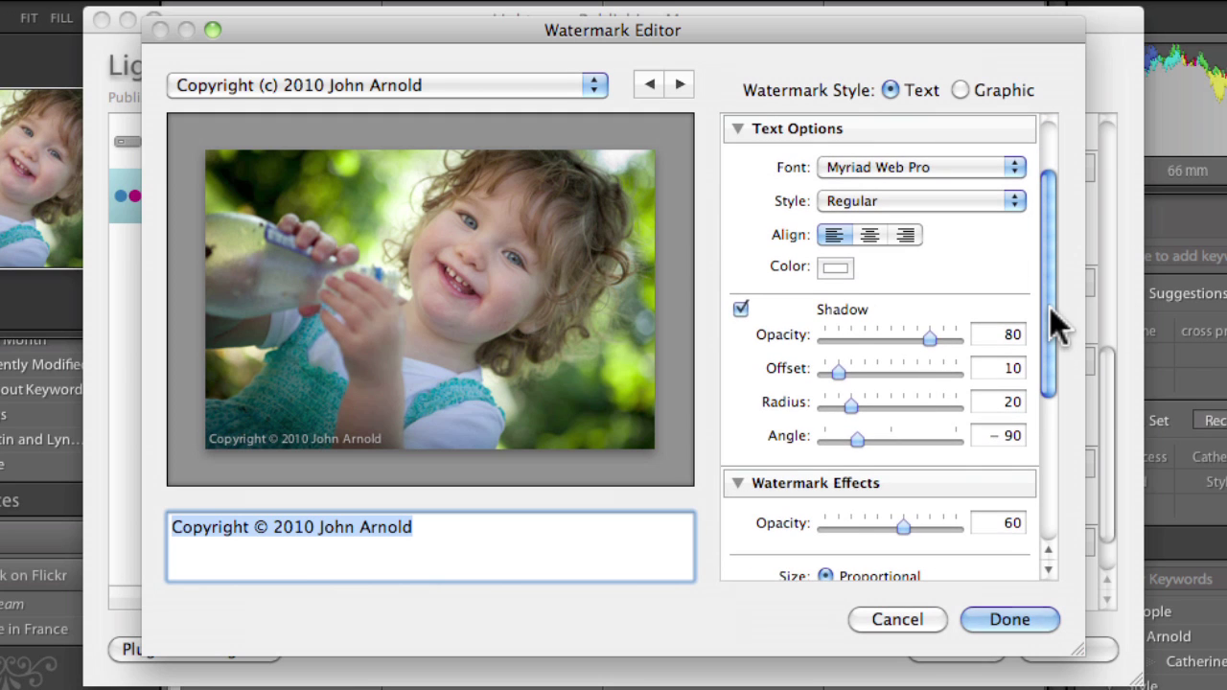
{"action": "left_click_drag", "start_coordinate": [1050, 308], "coordinate": [1048, 458]}
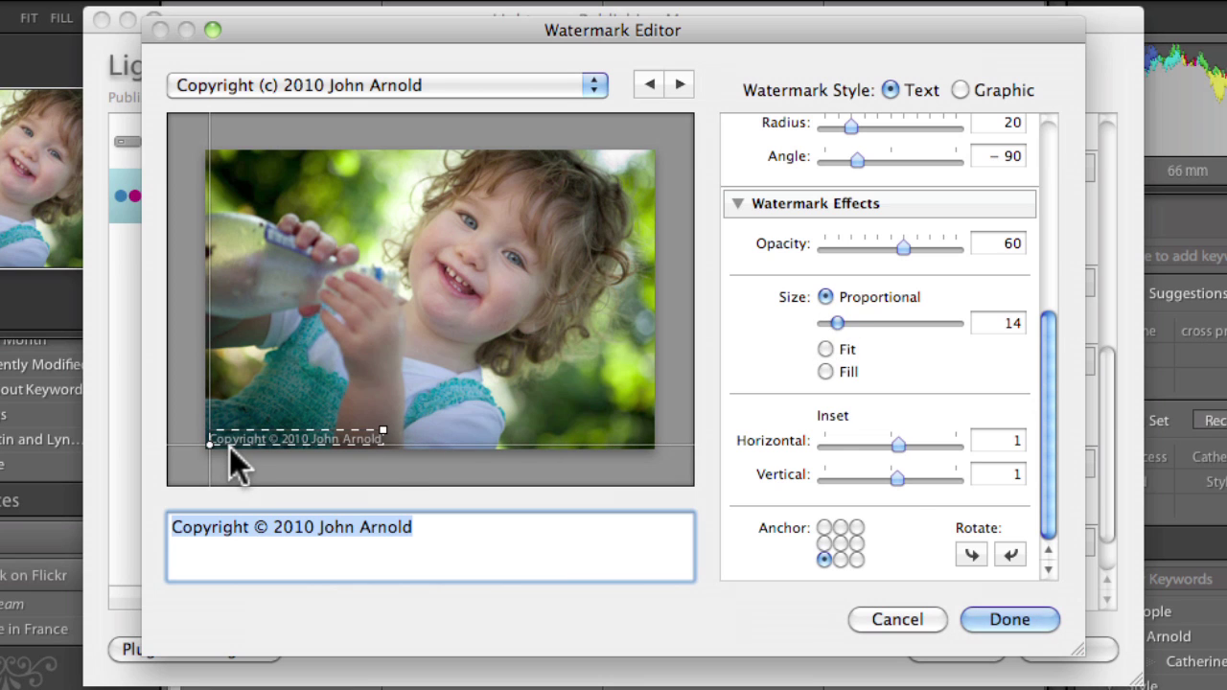
- Preview Proportional size 14, top-left anchor, inset 4/3 and 90° rotation, then cancel
{"action": "left_click_drag", "start_coordinate": [837, 322], "coordinate": [851, 320]}
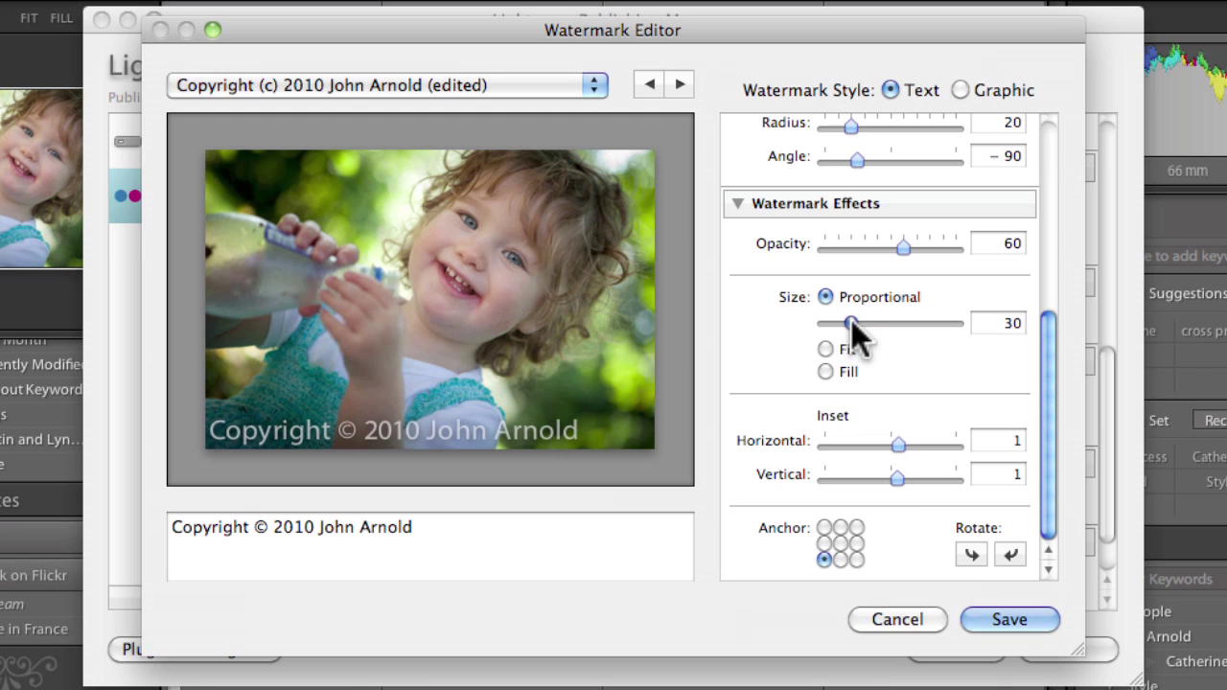
{"action": "left_click", "coordinate": [831, 348]}
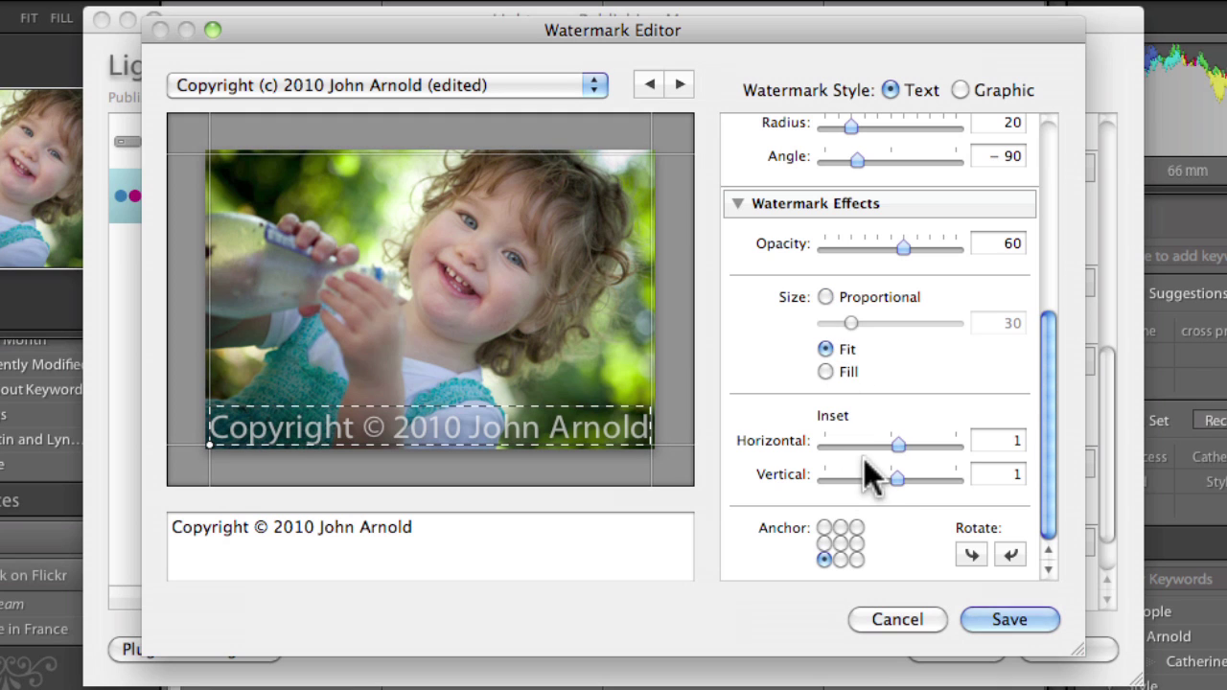
{"action": "left_click", "coordinate": [824, 297]}
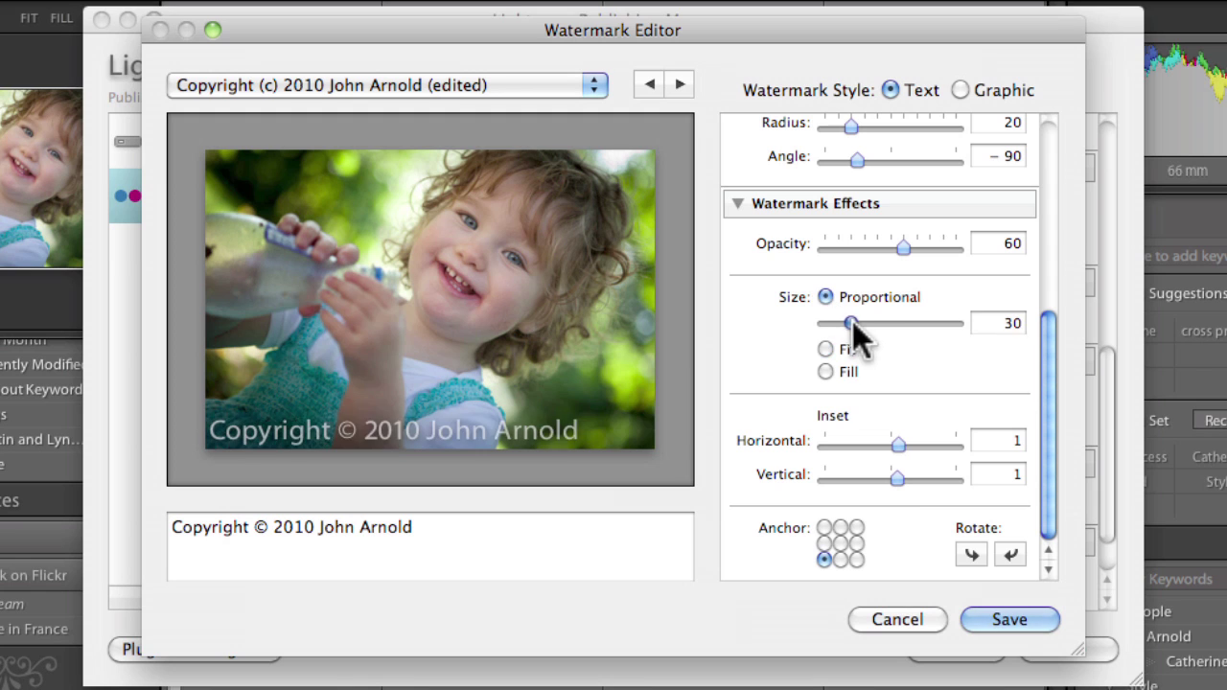
{"action": "left_click_drag", "start_coordinate": [852, 321], "coordinate": [838, 322]}
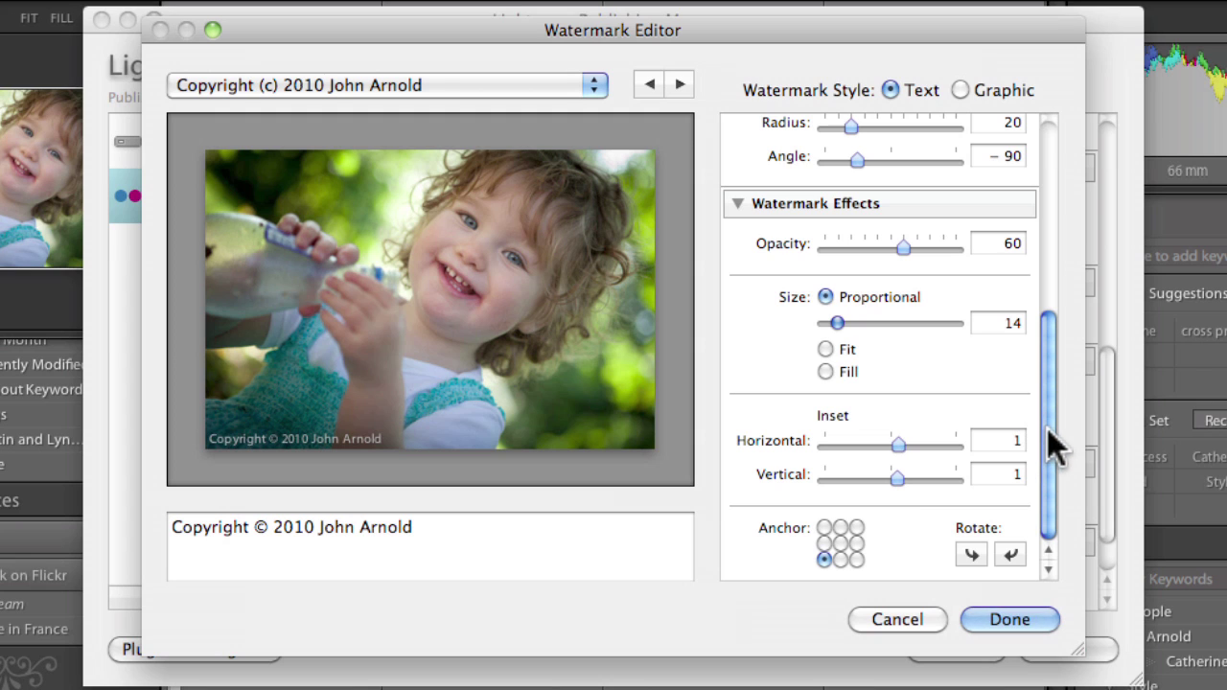
{"action": "mouse_move", "coordinate": [897, 443]}
{"action": "left_mouse_down"}
{"action": "mouse_move", "coordinate": [860, 446]}
{"action": "mouse_move", "coordinate": [922, 446]}
{"action": "mouse_move", "coordinate": [901, 446]}
{"action": "left_mouse_up"}
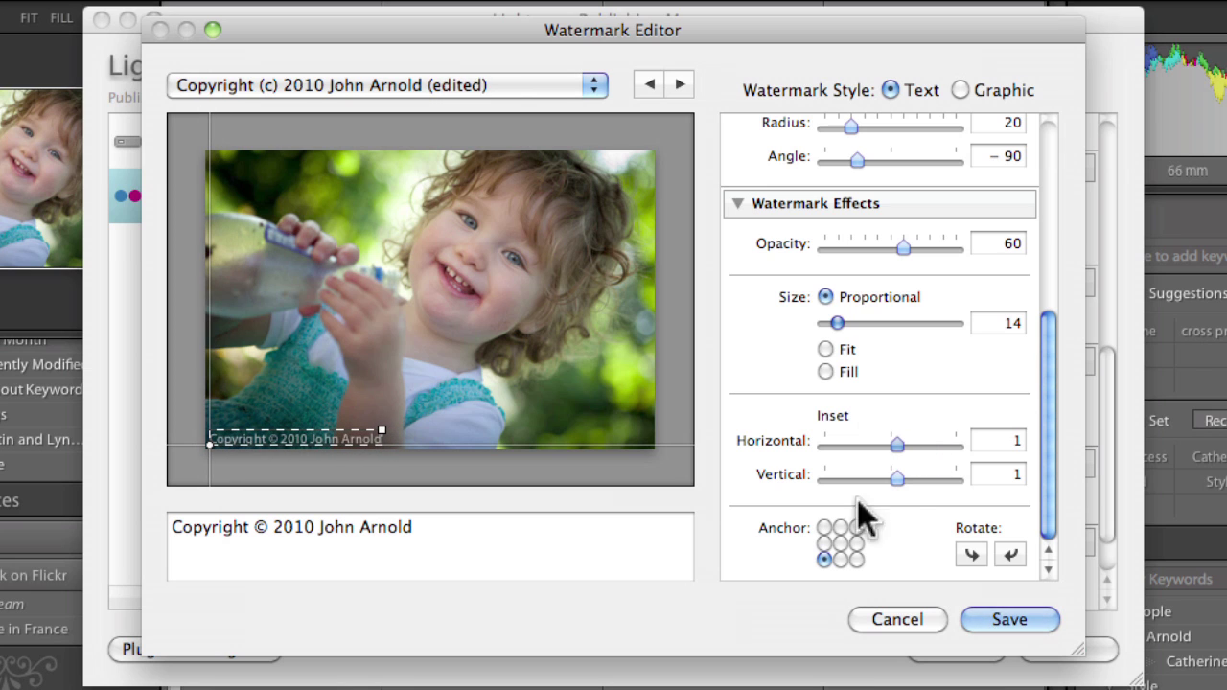
{"action": "left_click", "coordinate": [823, 529]}
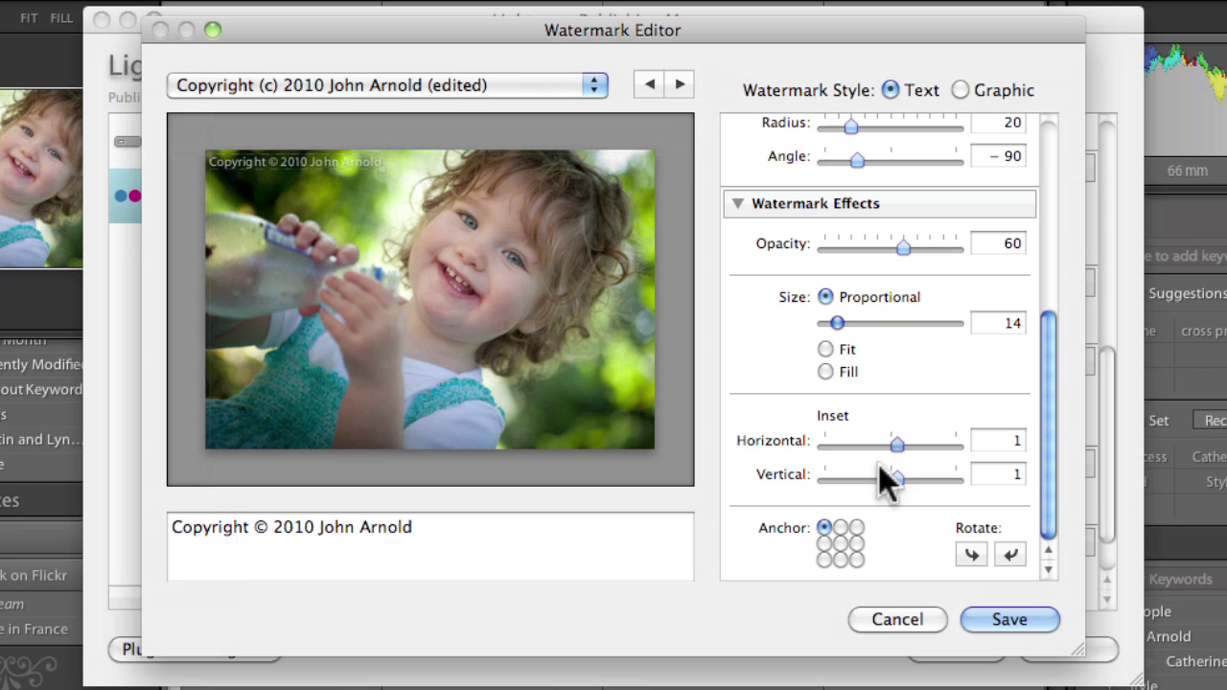
{"action": "left_click_drag", "start_coordinate": [896, 444], "coordinate": [910, 476]}
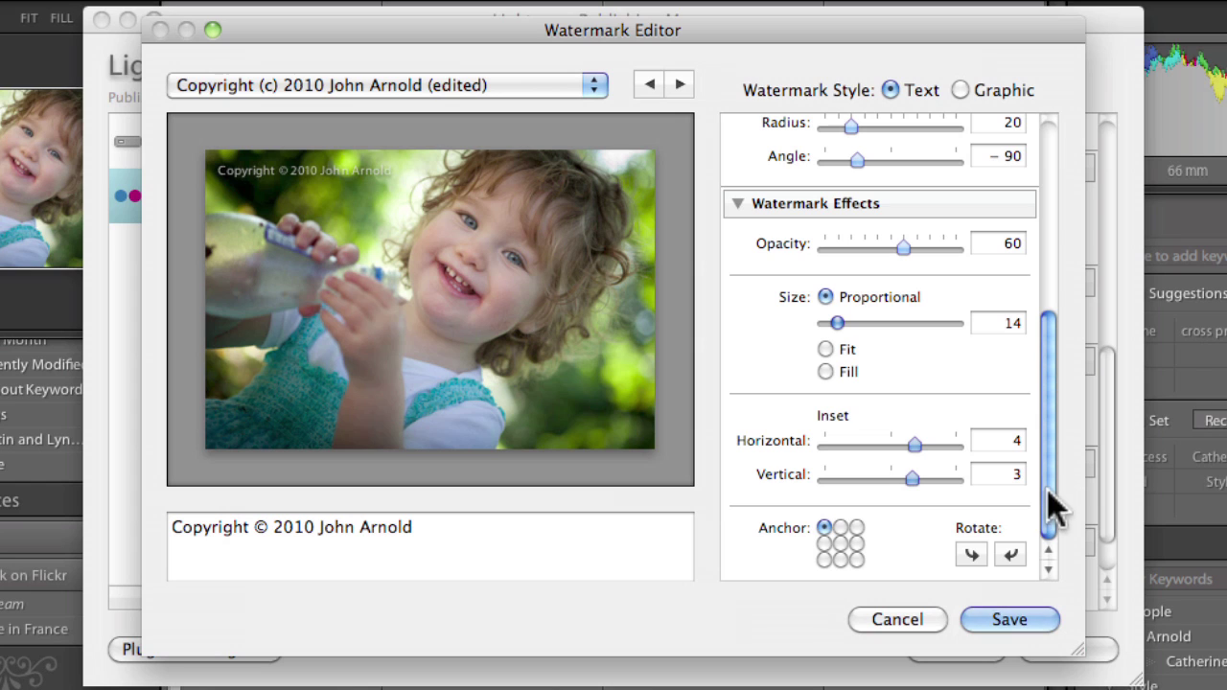
{"action": "left_click", "coordinate": [1010, 556]}
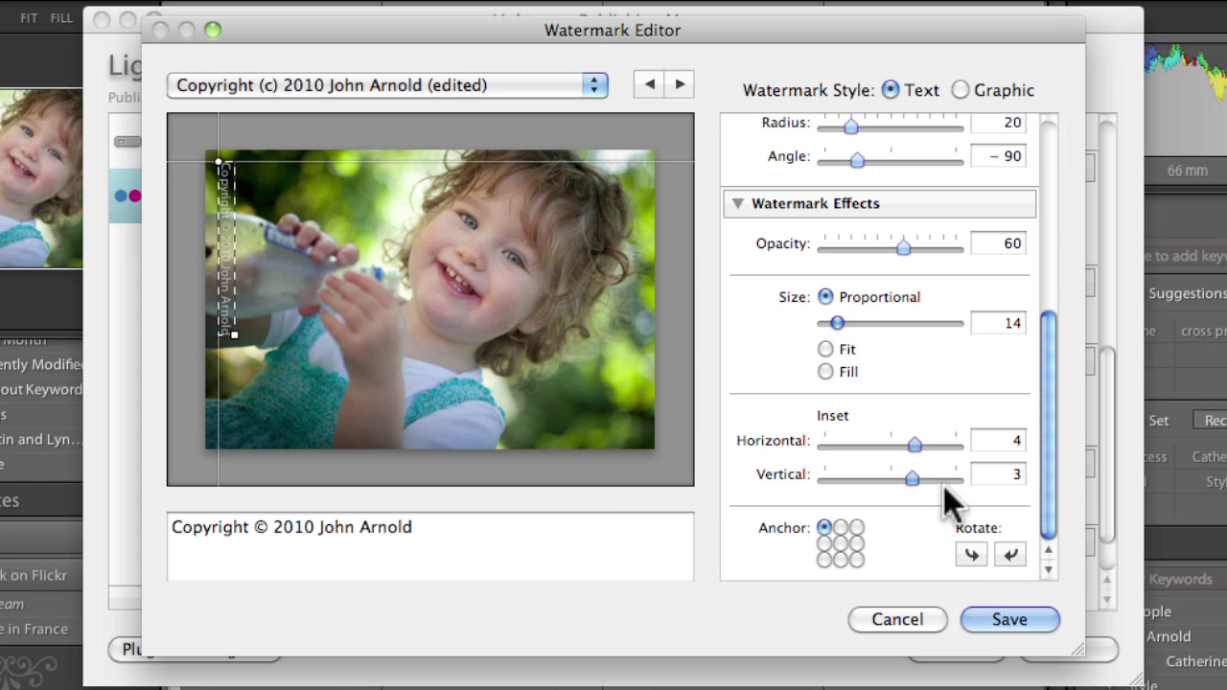
{"action": "left_click", "coordinate": [922, 618]}
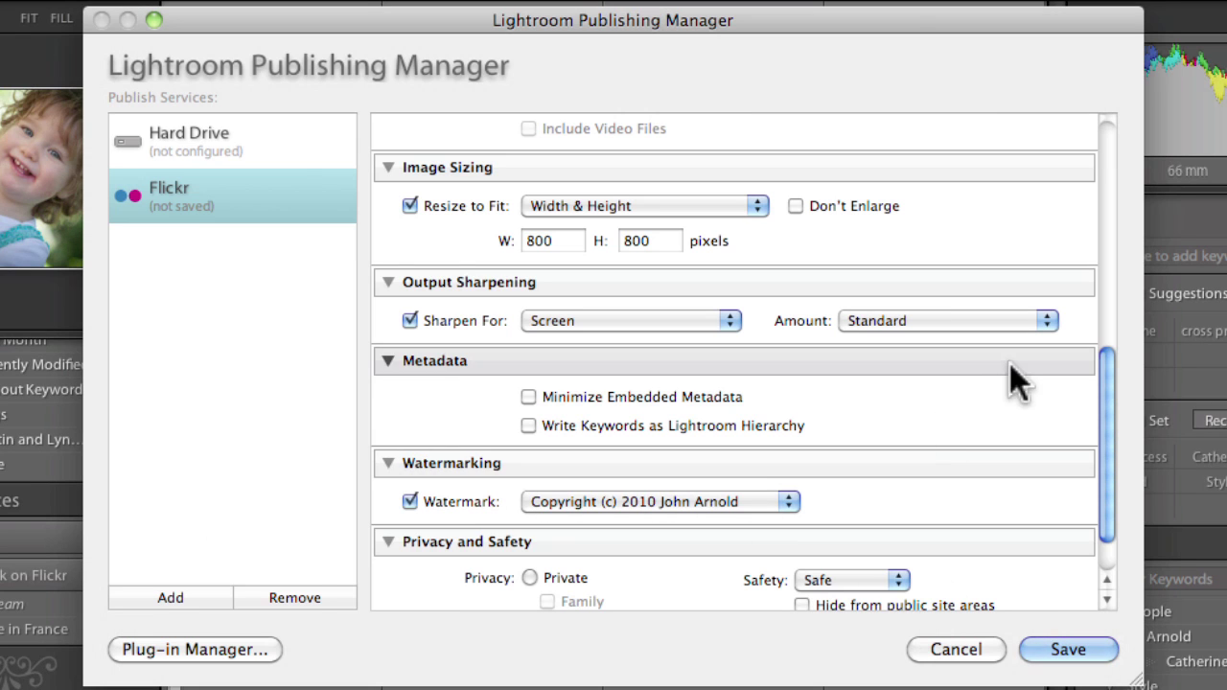
- Keep the Flickr safety level at Safe and content type at Photo, then cancel the Publishing Manager
{"action": "left_click_drag", "start_coordinate": [1109, 383], "coordinate": [1092, 476]}
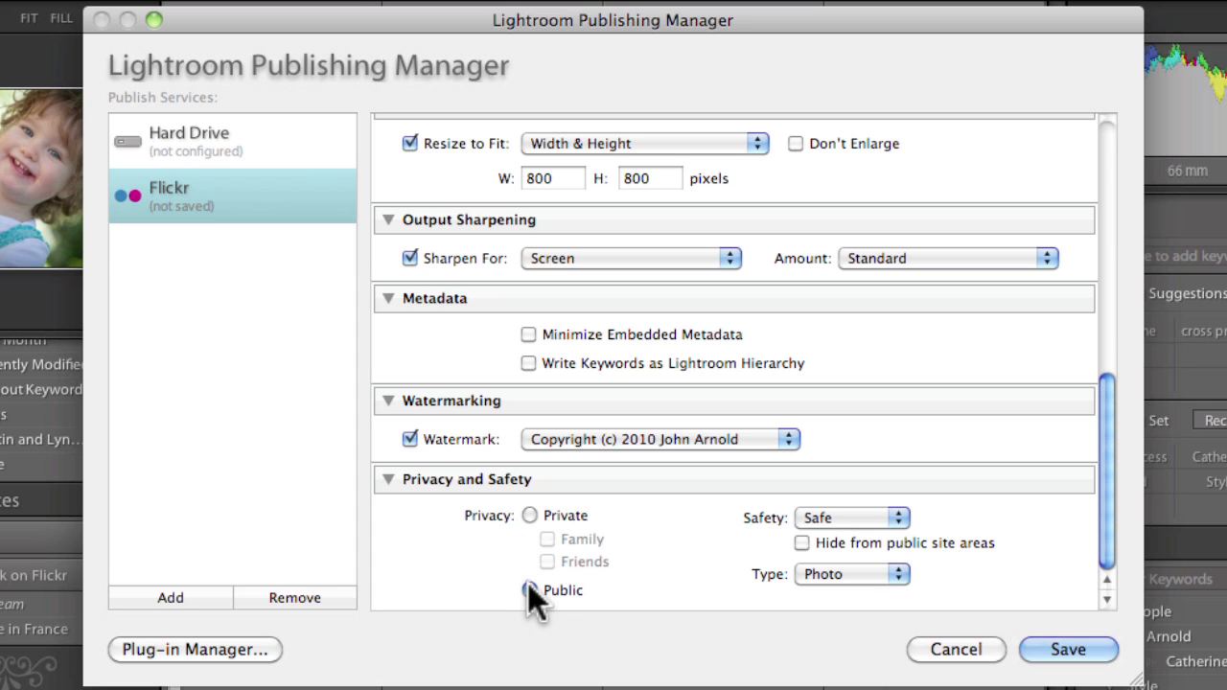
{"action": "left_click", "coordinate": [853, 517]}
{"action": "left_click", "coordinate": [906, 519]}
{"action": "left_click", "coordinate": [854, 573]}
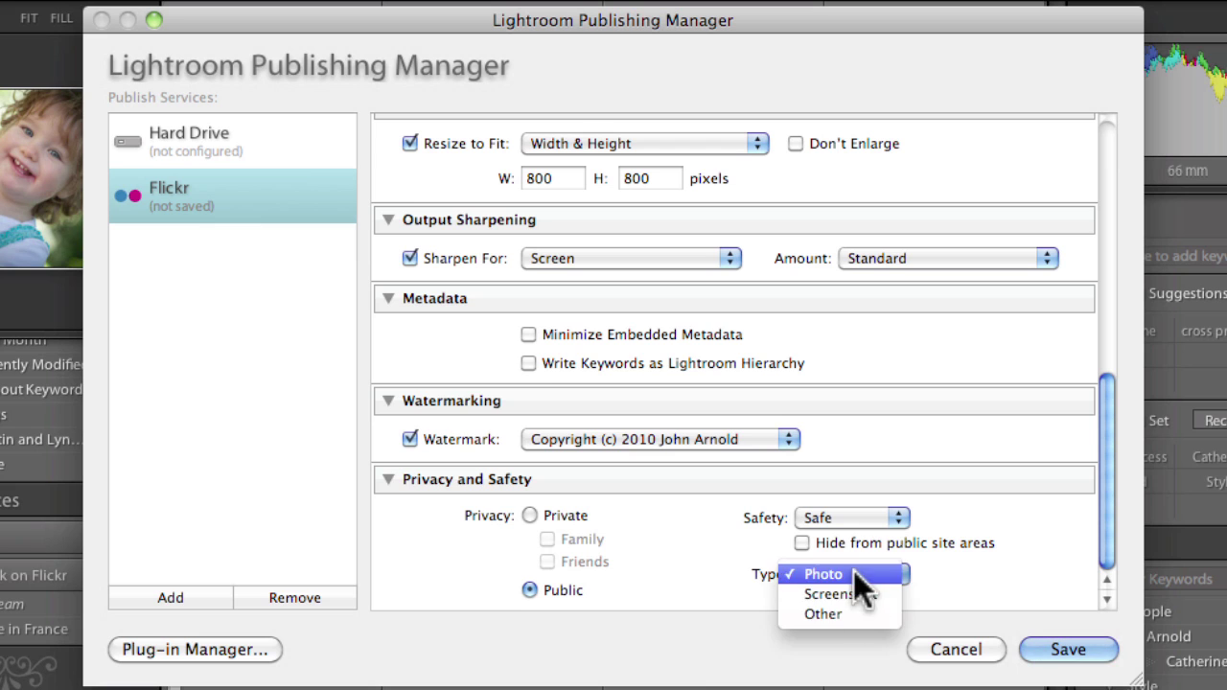
{"action": "left_click", "coordinate": [933, 586]}
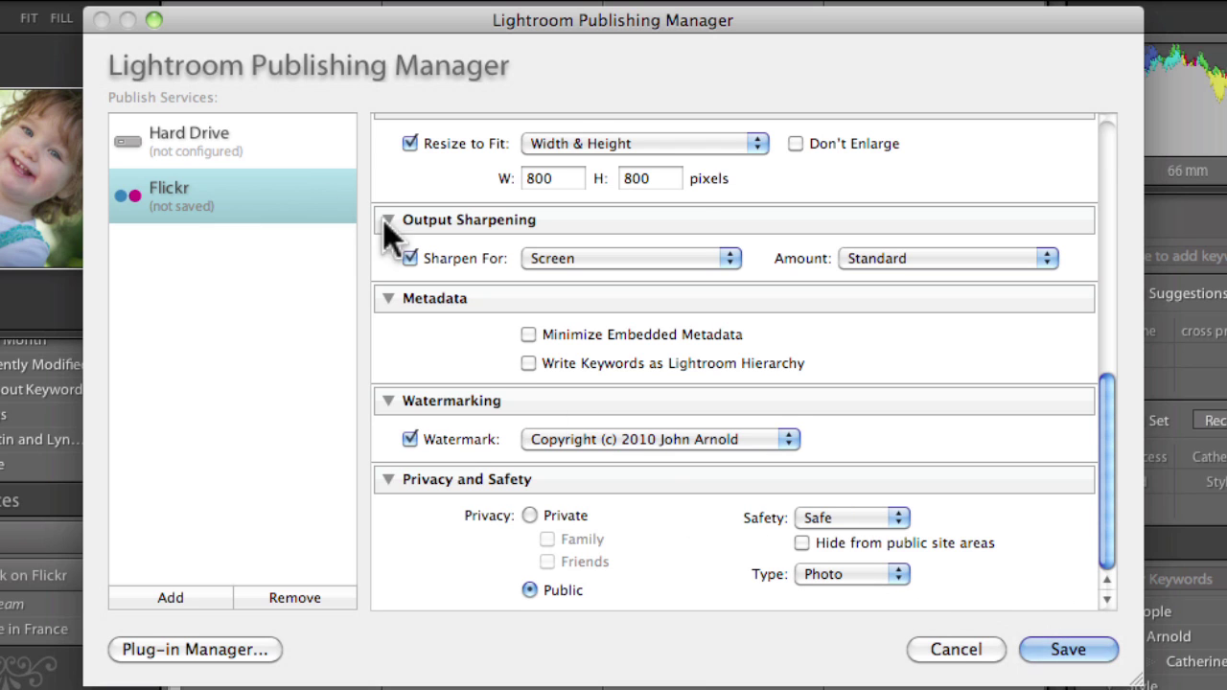
{"action": "left_click", "coordinate": [946, 639]}
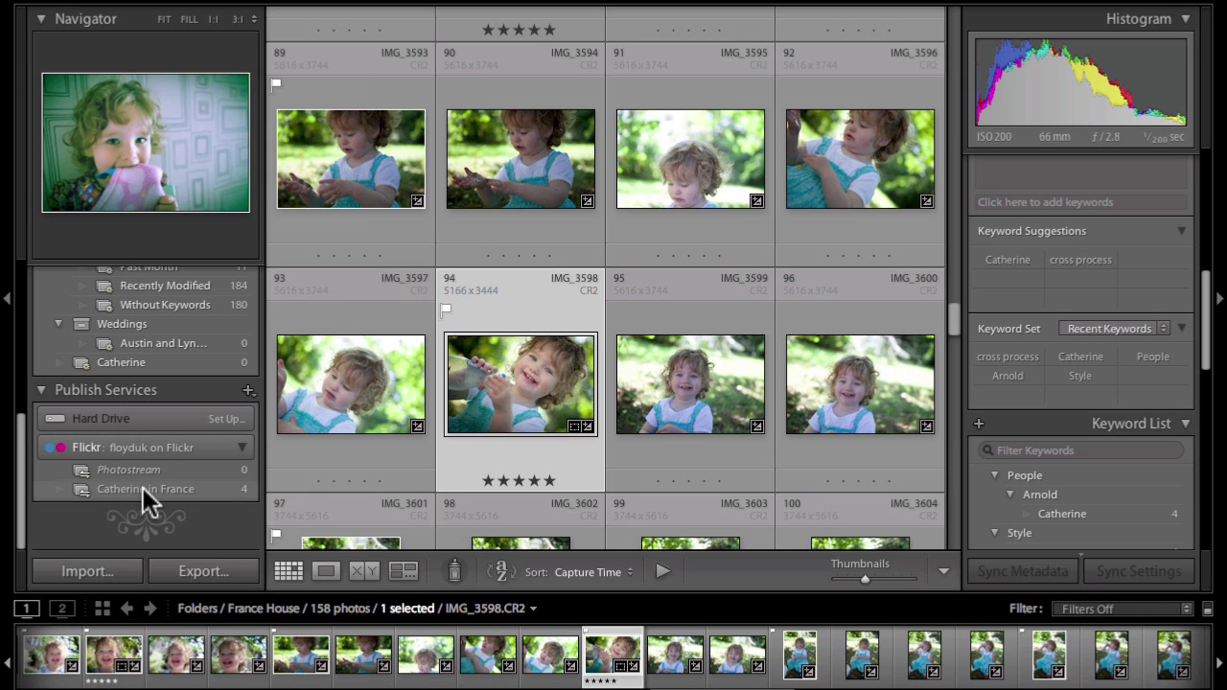
- Drag thumbnail IMG_3598 into the Catherine in France photoset under the Flickr service
{"action": "right_click", "coordinate": [135, 440]}
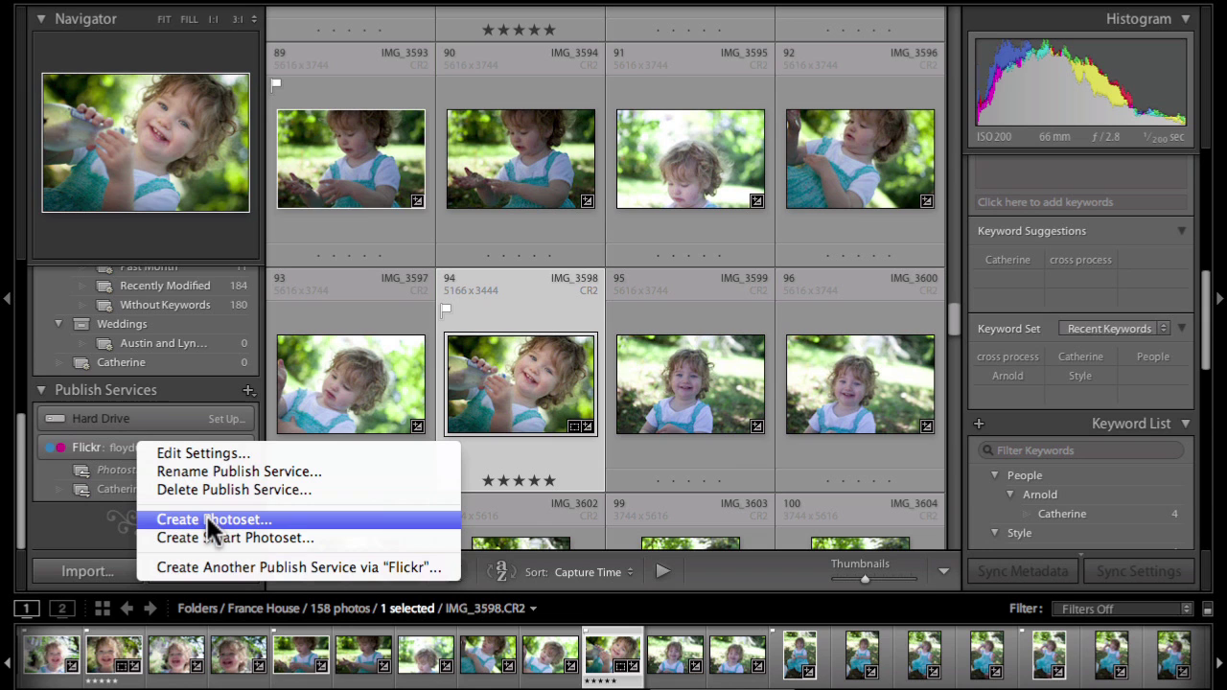
{"action": "left_click", "coordinate": [107, 484]}
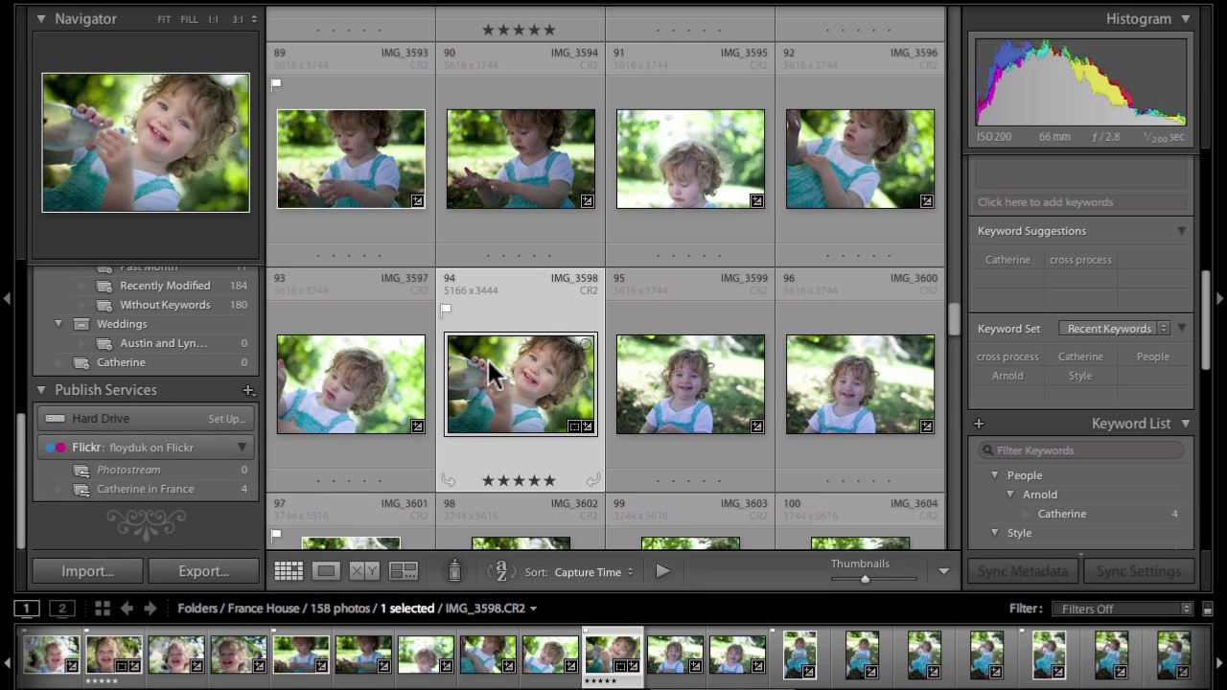
{"action": "left_click_drag", "start_coordinate": [551, 384], "coordinate": [178, 506]}
- In the Catherine in France photoset, select IMG_3551 and show its Flickr comment 'Testing comment syncing with Lightroom 3'
{"action": "left_click", "coordinate": [173, 490]}
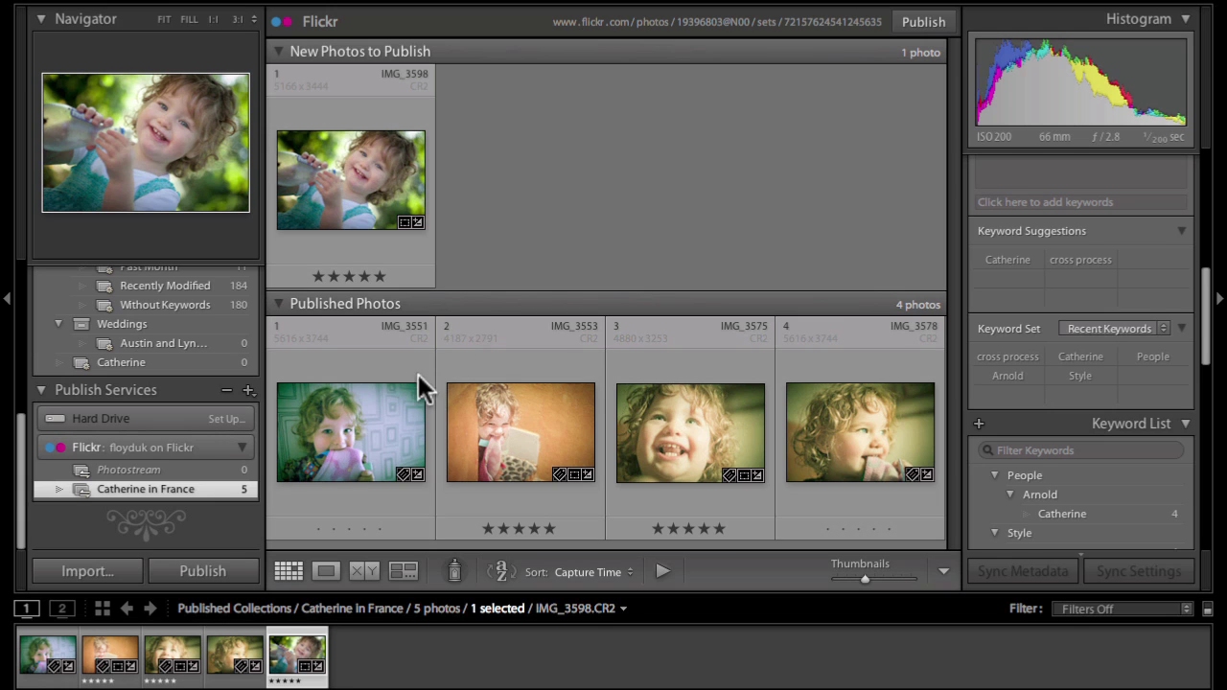
{"action": "left_click", "coordinate": [427, 458]}
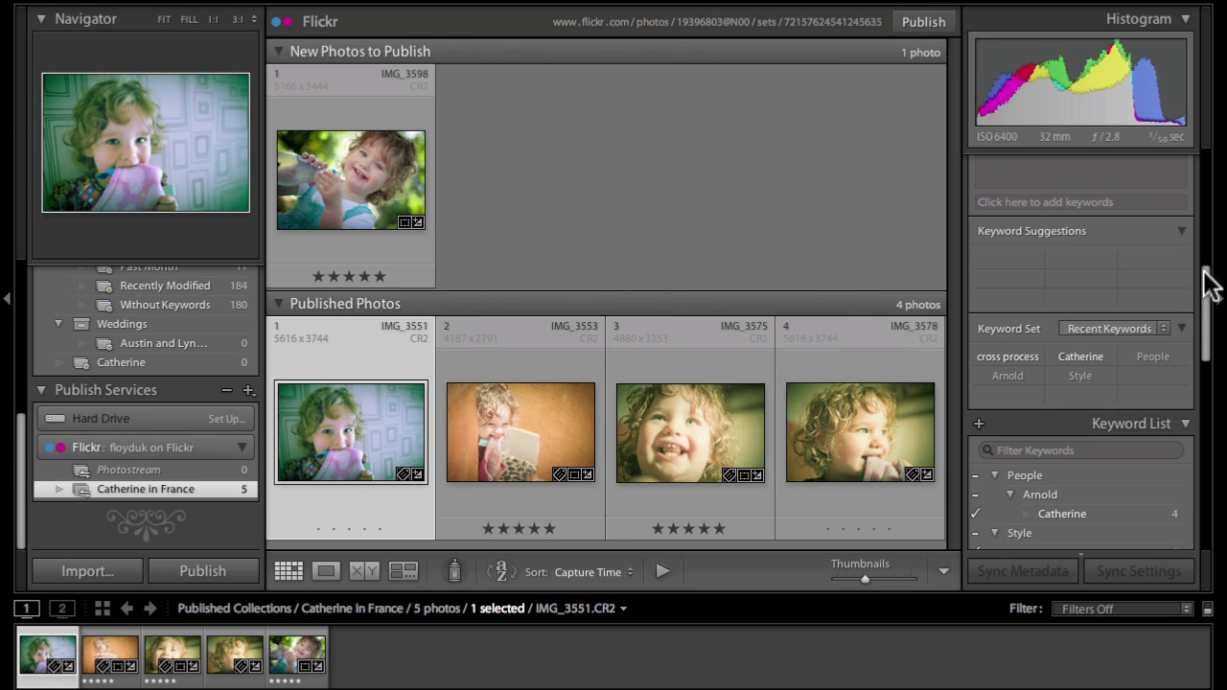
{"action": "left_click_drag", "start_coordinate": [1208, 277], "coordinate": [1205, 482]}
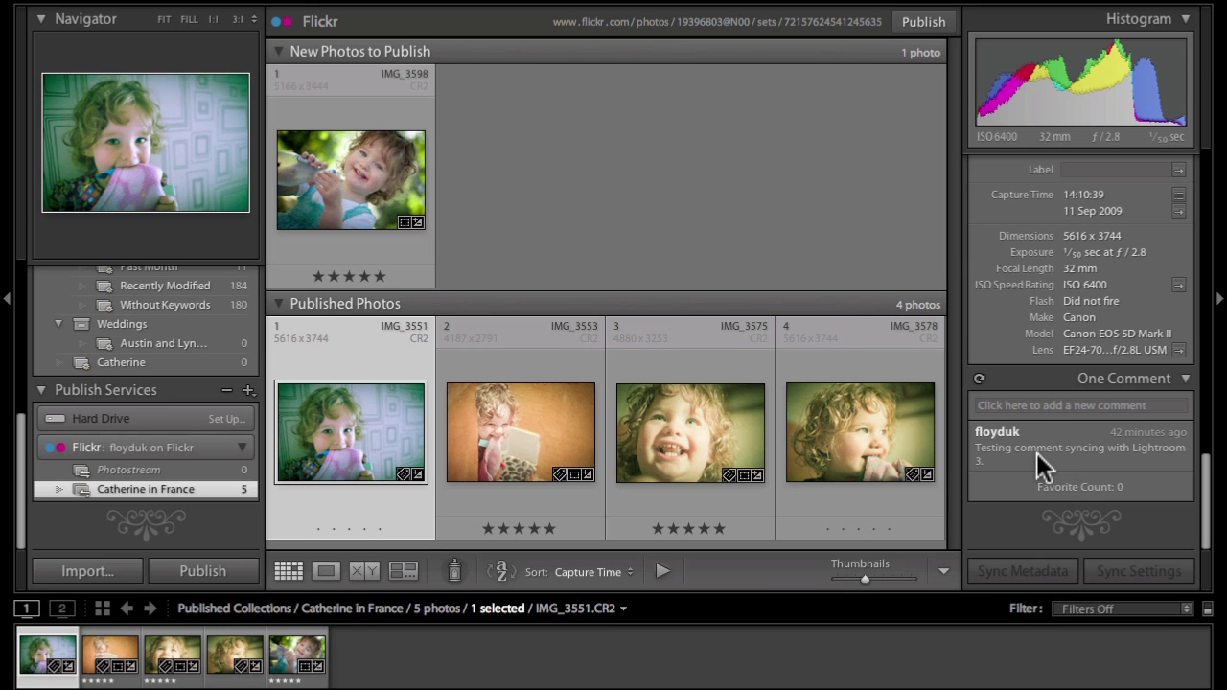
- Post the comment 'Reply to a comment' on IMG_3551
{"action": "left_click", "coordinate": [1025, 402]}
{"action": "type", "text": "Rpl"}
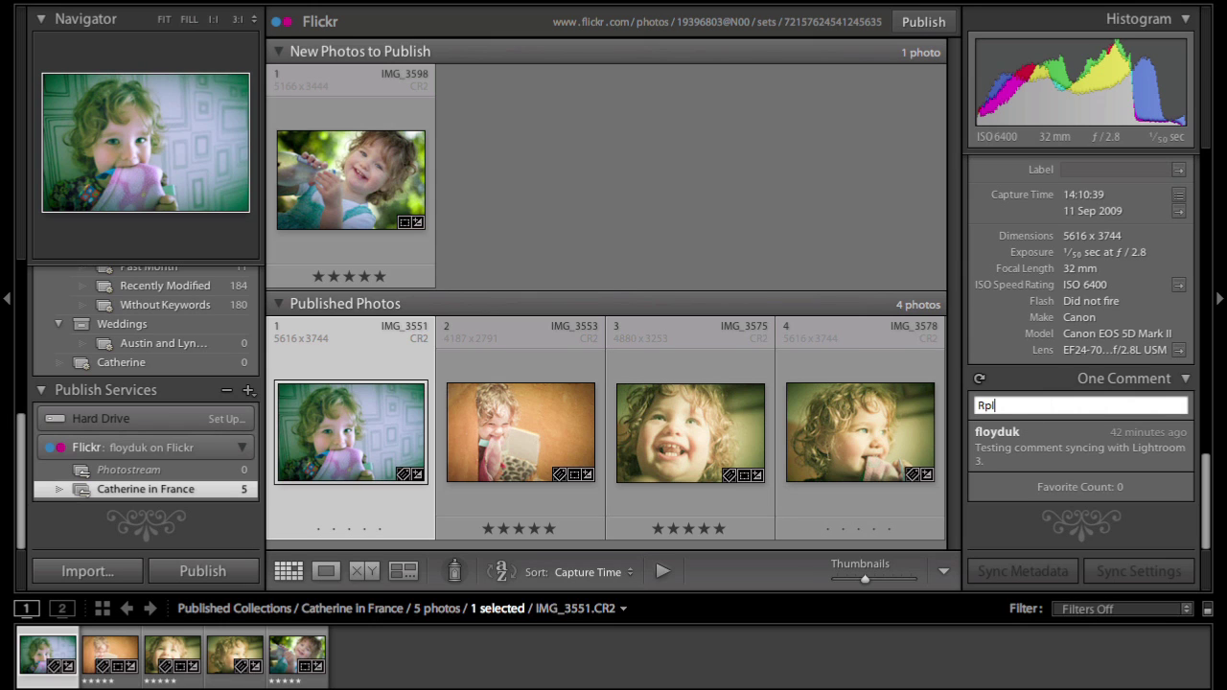
{"action": "key", "text": "BackSpace"}
{"action": "key", "text": "BackSpace"}
{"action": "type", "text": "eply to a comment"}
{"action": "key", "text": "Return"}
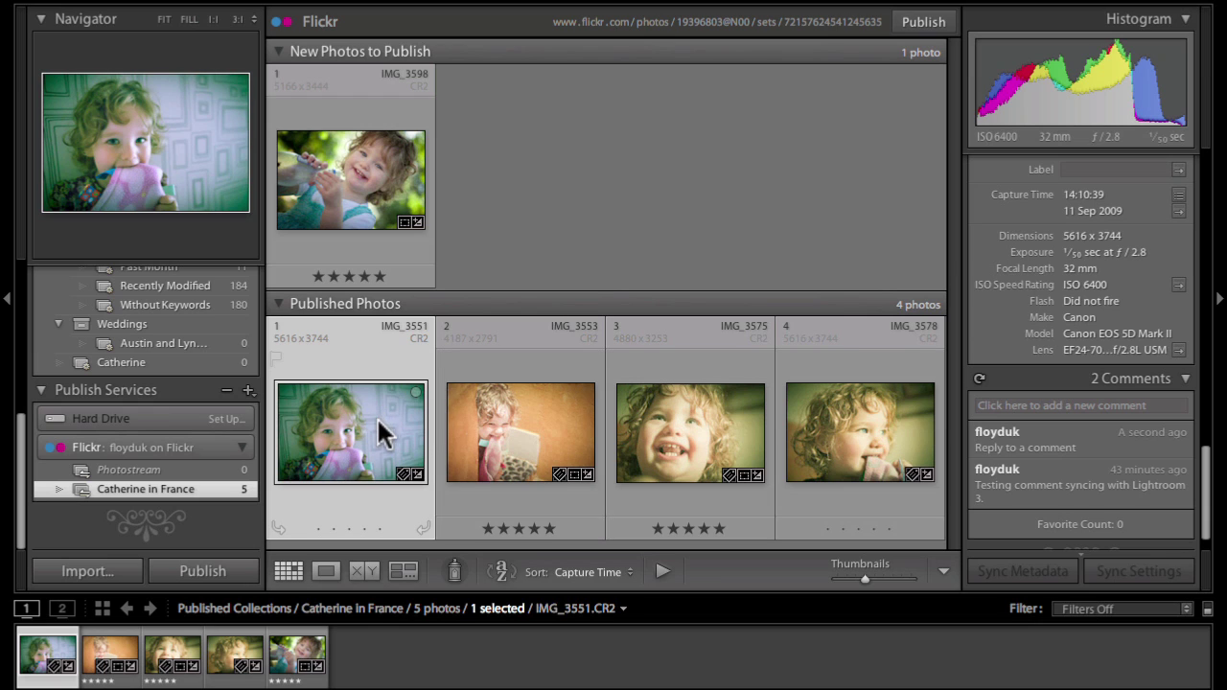
- Select published photo IMG_3553 to see its Flickr details: no comments, 0 favorites
{"action": "left_click", "coordinate": [511, 419]}
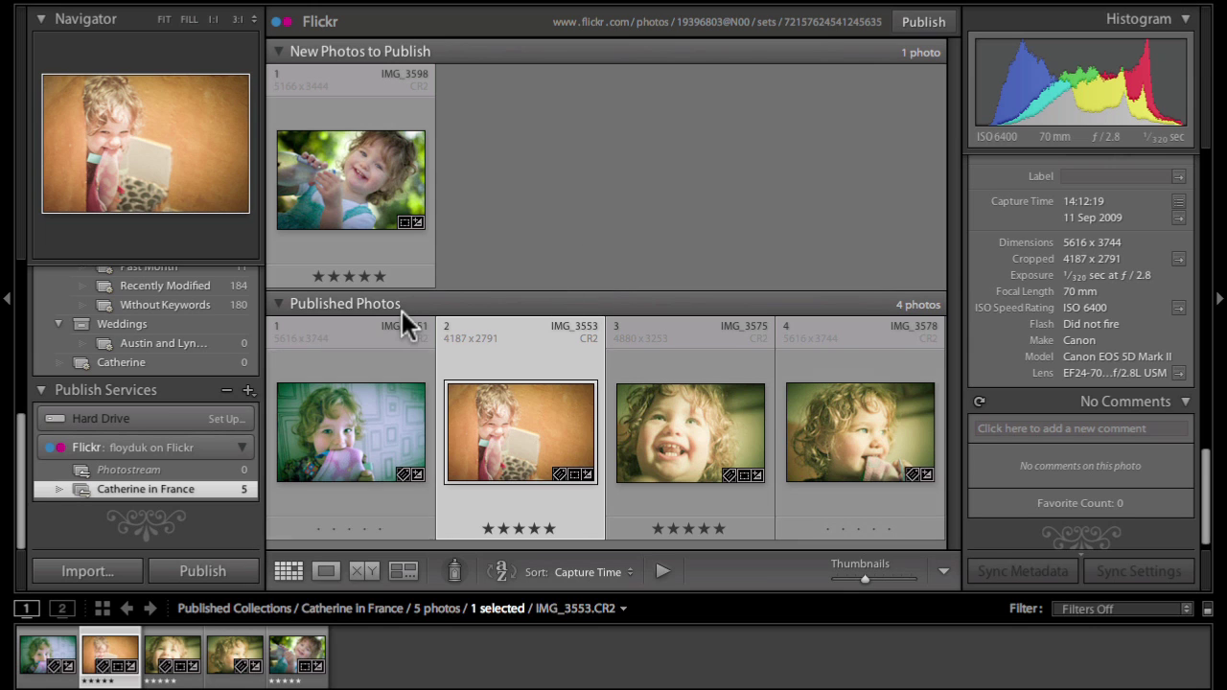
- Review the Hard Drive service's setup, exporting to the Desktop's Untitled Export subfolder
{"action": "left_click", "coordinate": [224, 419]}
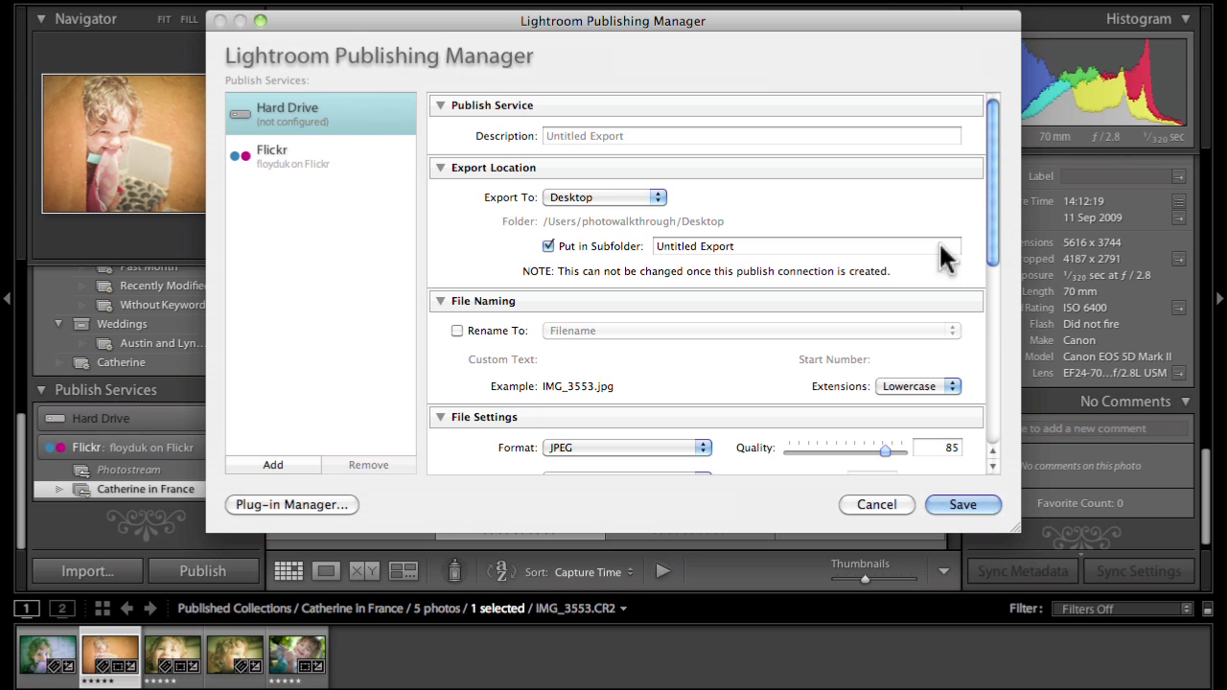
{"action": "left_click_drag", "start_coordinate": [990, 207], "coordinate": [992, 251]}
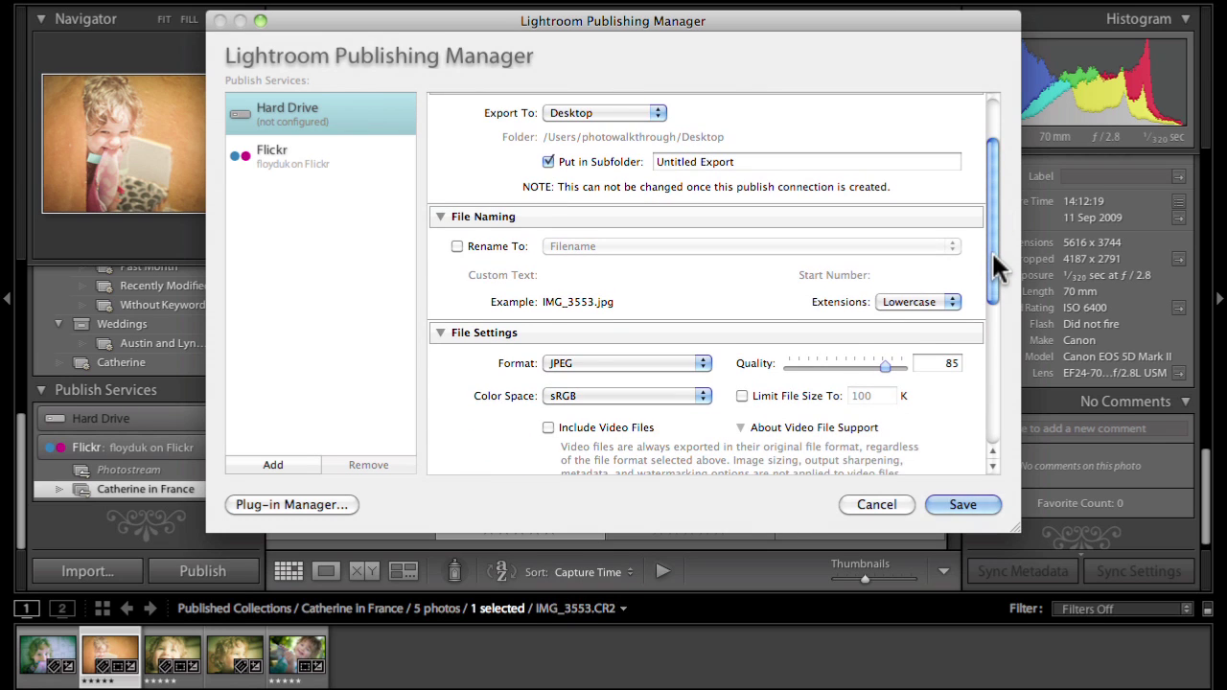
{"action": "scroll", "coordinate": [764, 370], "scroll_direction": "down", "scroll_amount": 2}
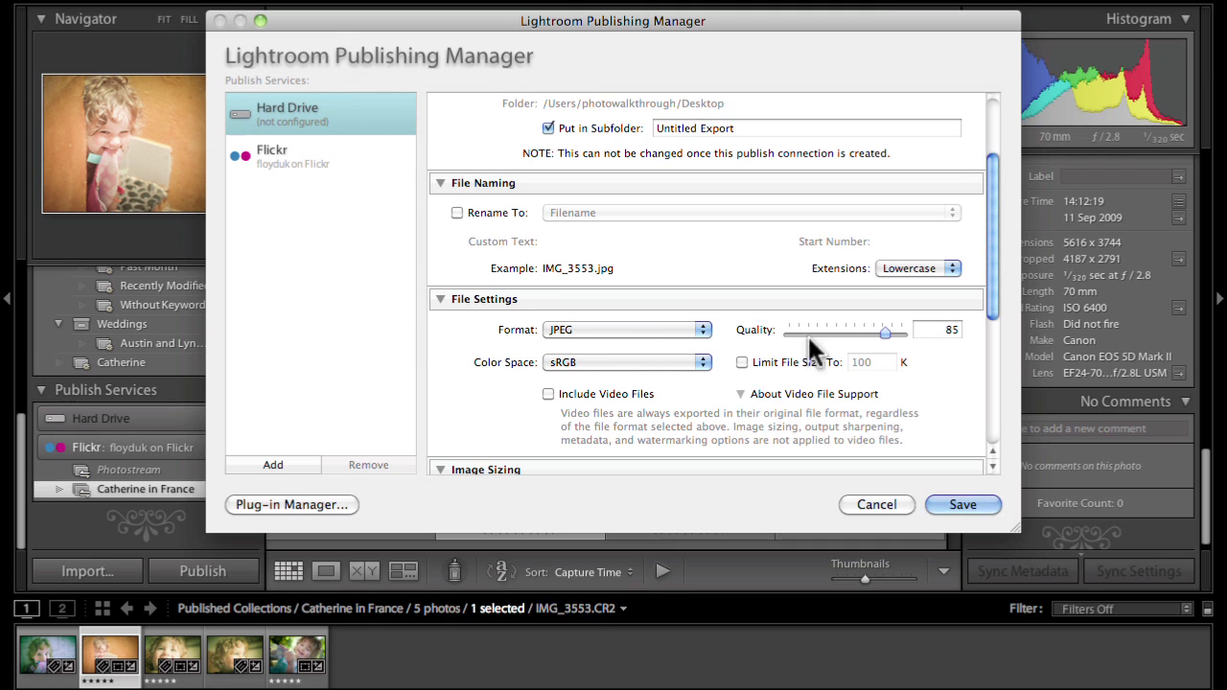
{"action": "scroll", "coordinate": [863, 321], "scroll_direction": "down", "scroll_amount": 3}
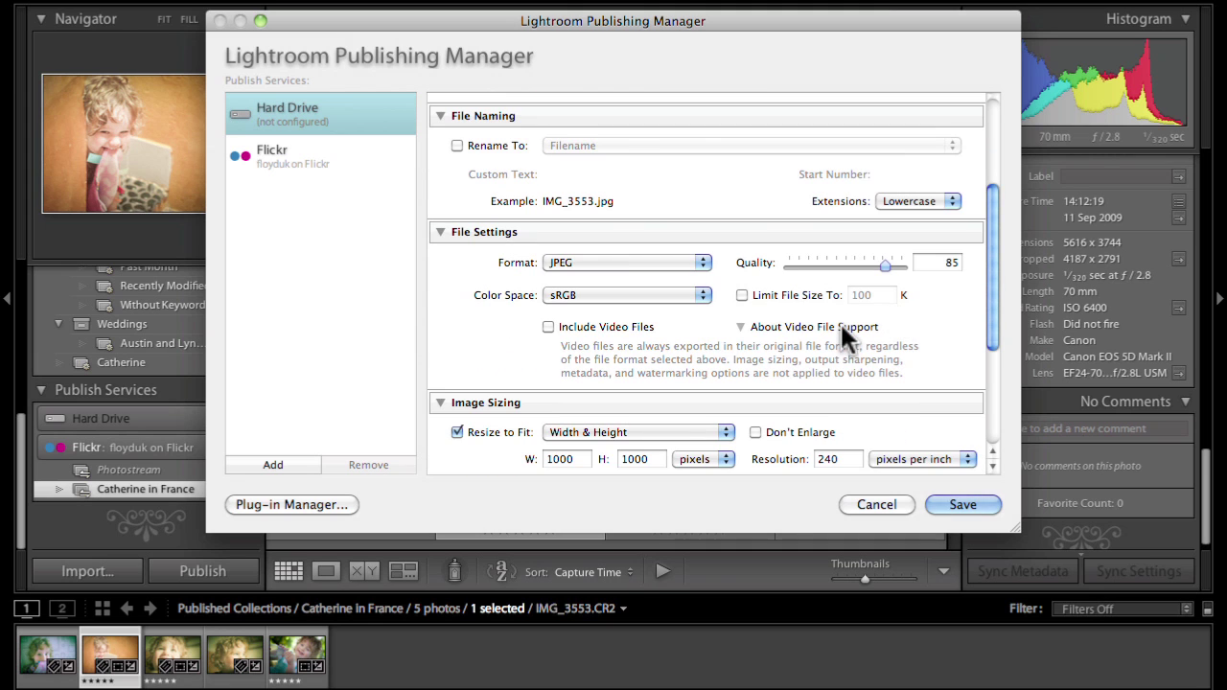
{"action": "scroll", "coordinate": [838, 336], "scroll_direction": "down", "scroll_amount": 7}
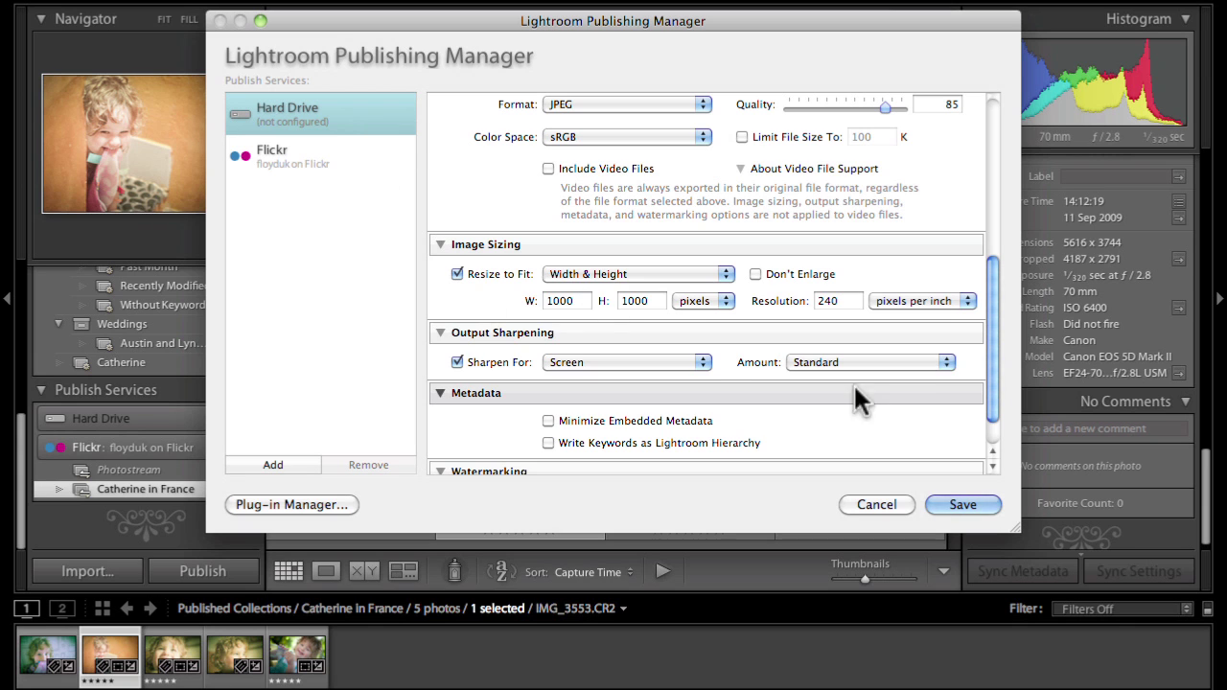
{"action": "scroll", "coordinate": [911, 326], "scroll_direction": "up", "scroll_amount": 15}
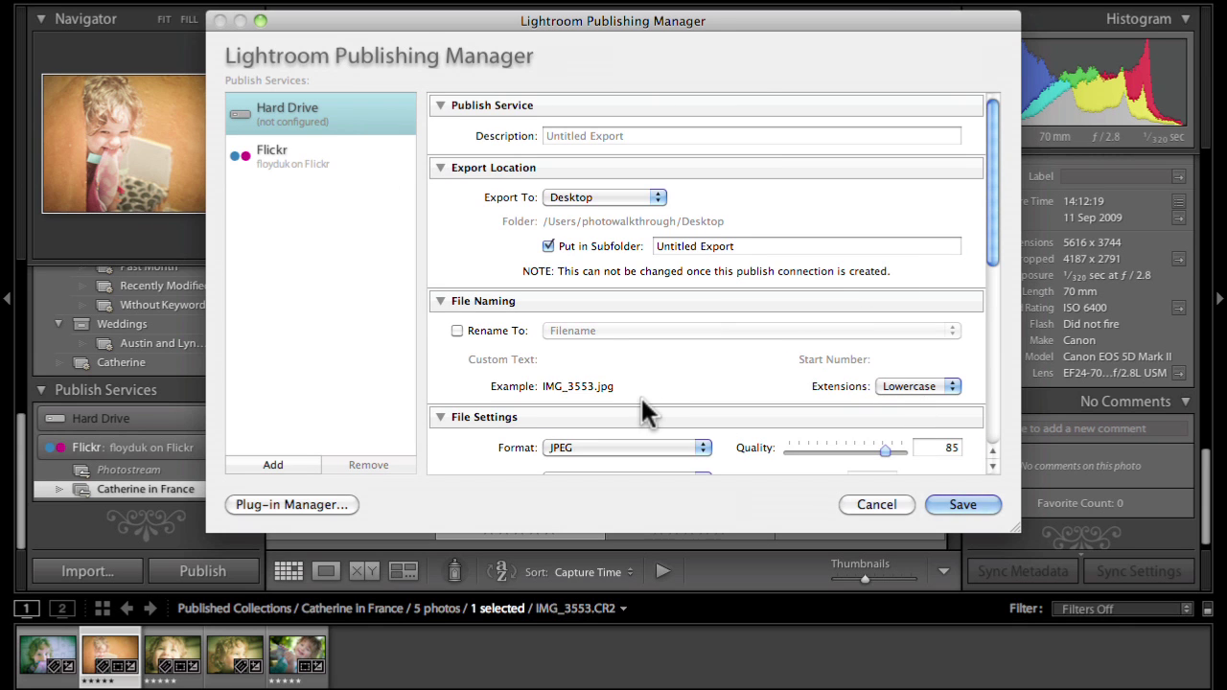
- Cancel the Hard Drive Publishing Manager without saving, returning to Catherine in France
{"action": "left_click", "coordinate": [874, 505]}
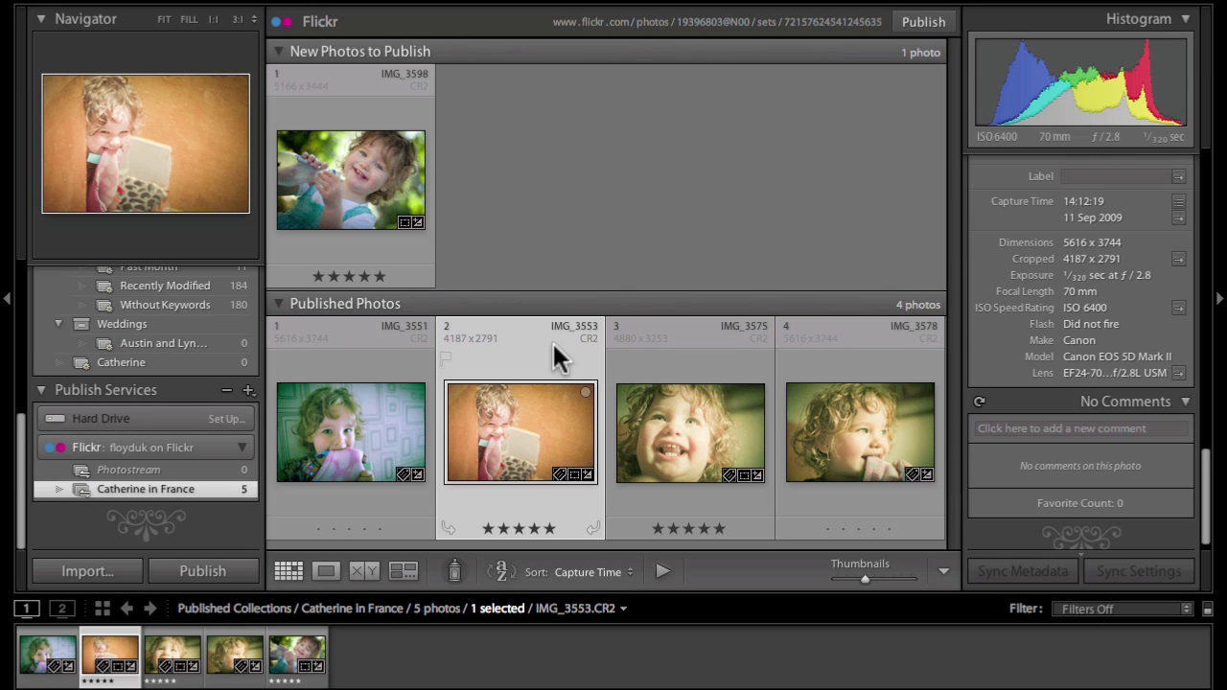